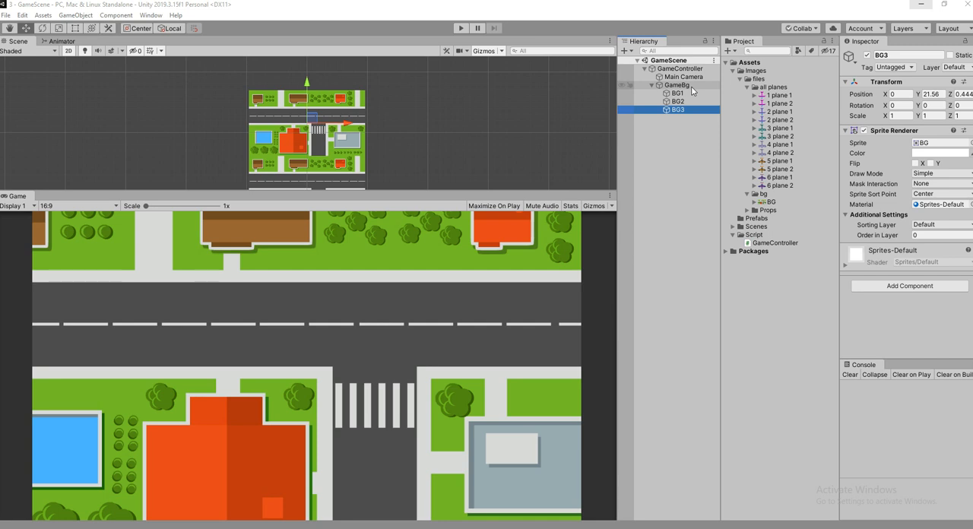
Add a UI Image on a new canvas in the scene, without parenting it to any existing object.
click(669, 170)
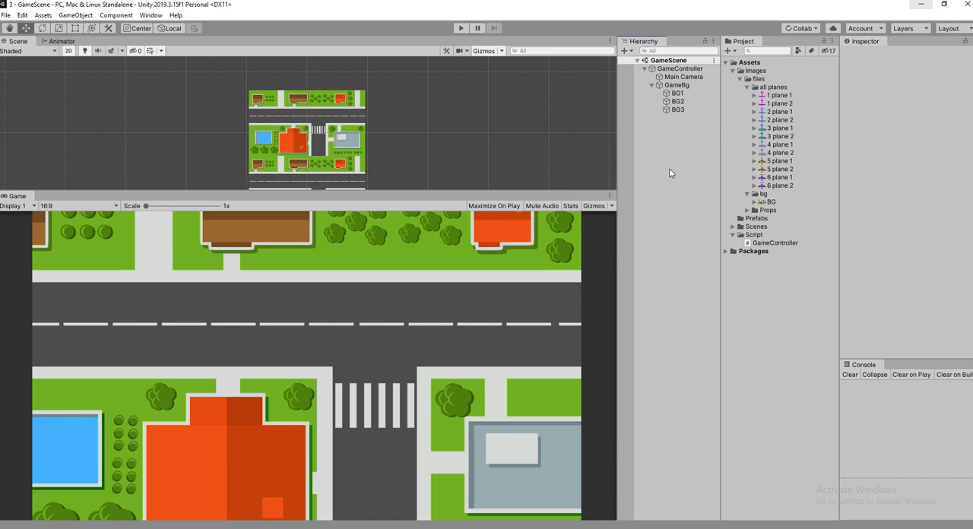
right_click(670, 170)
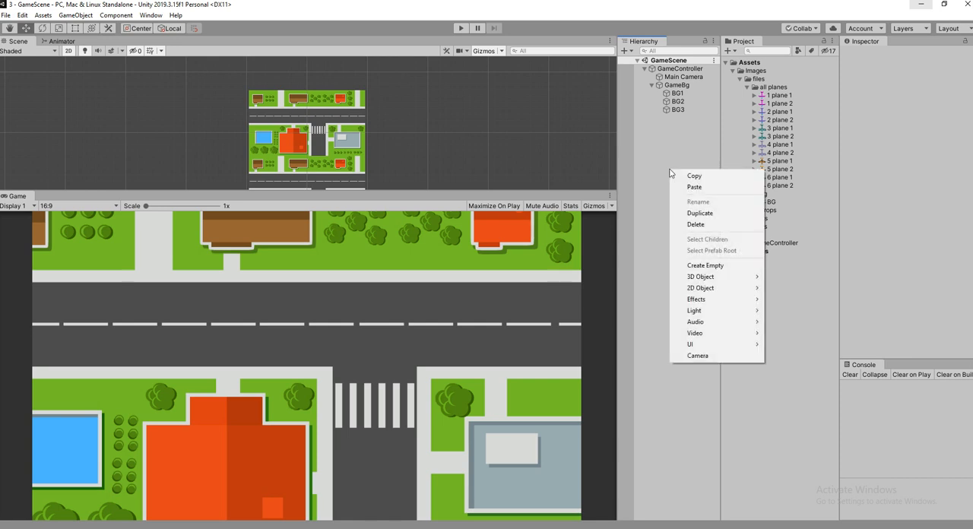
mouse_move(716, 349)
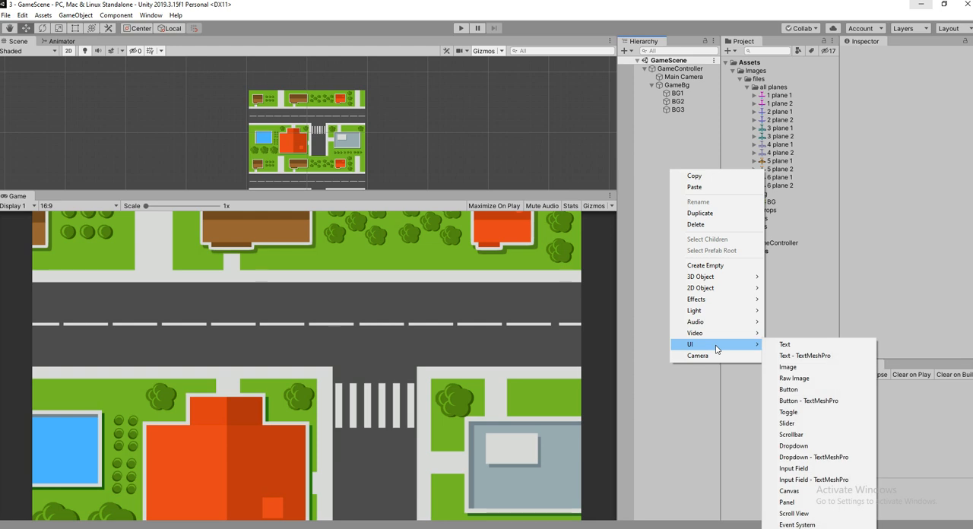
click(807, 368)
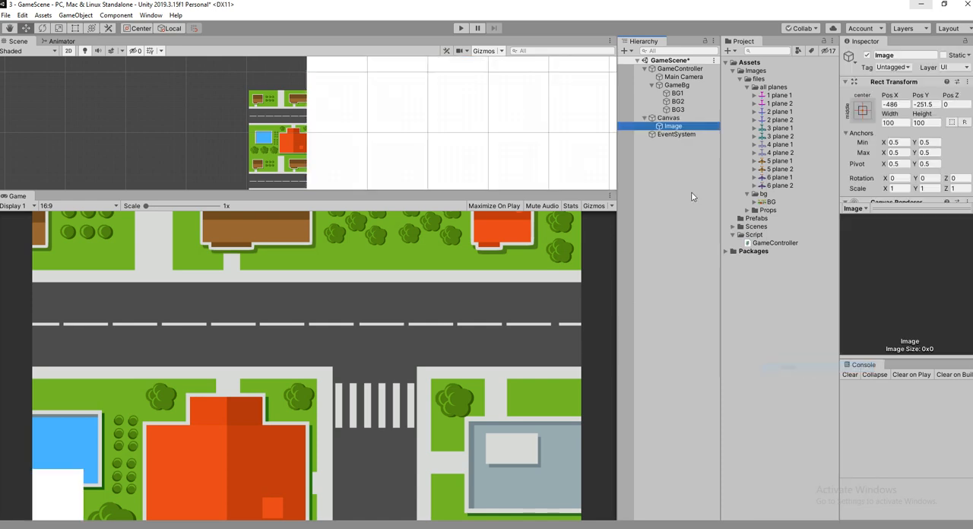
Anchor the image to the canvas with the top-stretch preset, also setting its pivot and position so it spans the full top edge.
double_click(680, 129)
scroll(299, 148, down, 15)
middle_drag(299, 148, 270, 134)
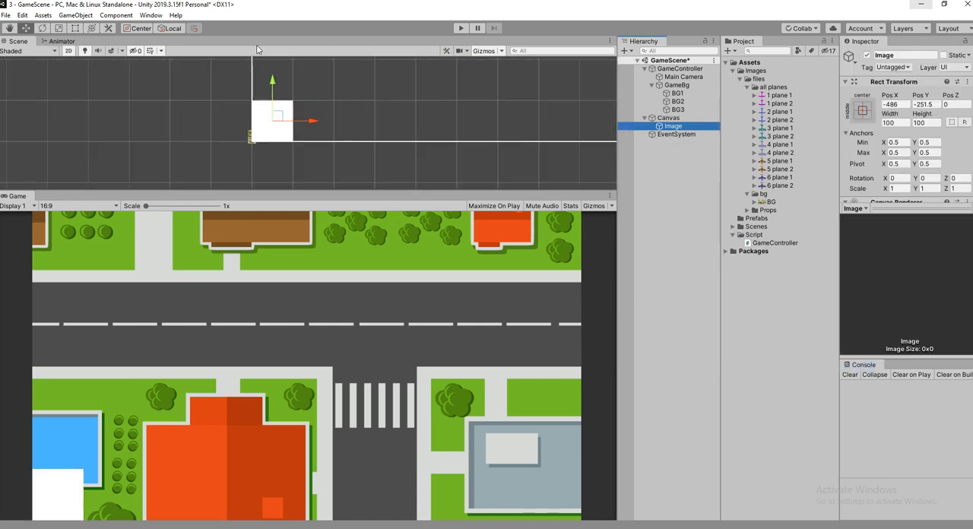
click(861, 114)
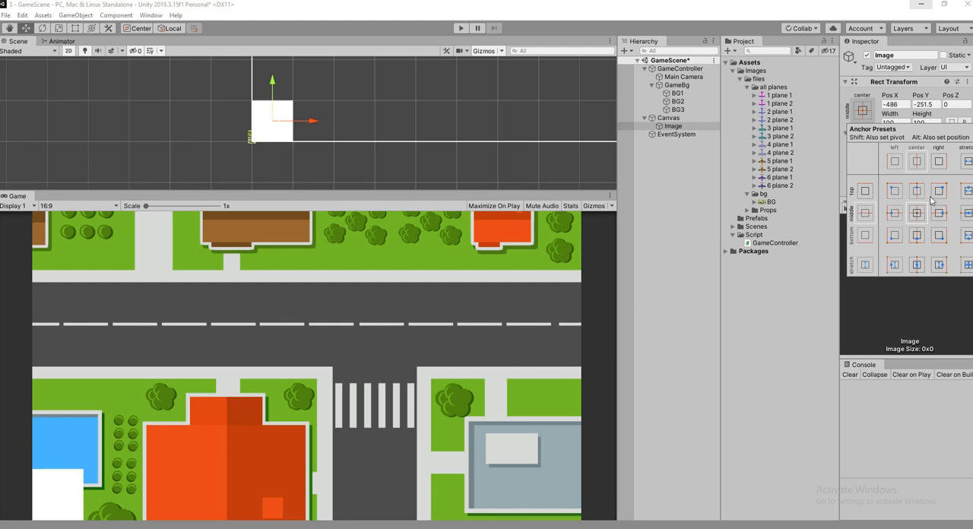
shift+click(963, 197)
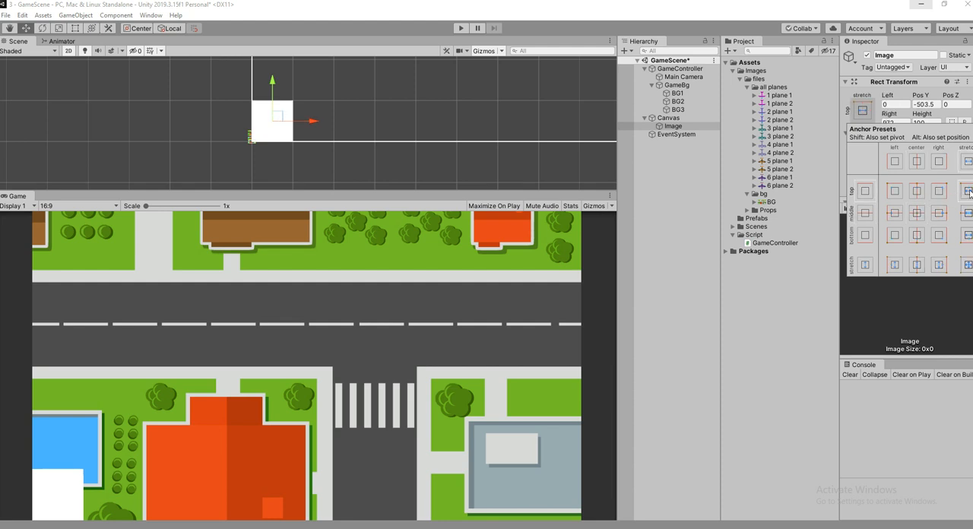
key(shift)
scroll(379, 129, down, 1)
click(938, 192)
click(967, 192)
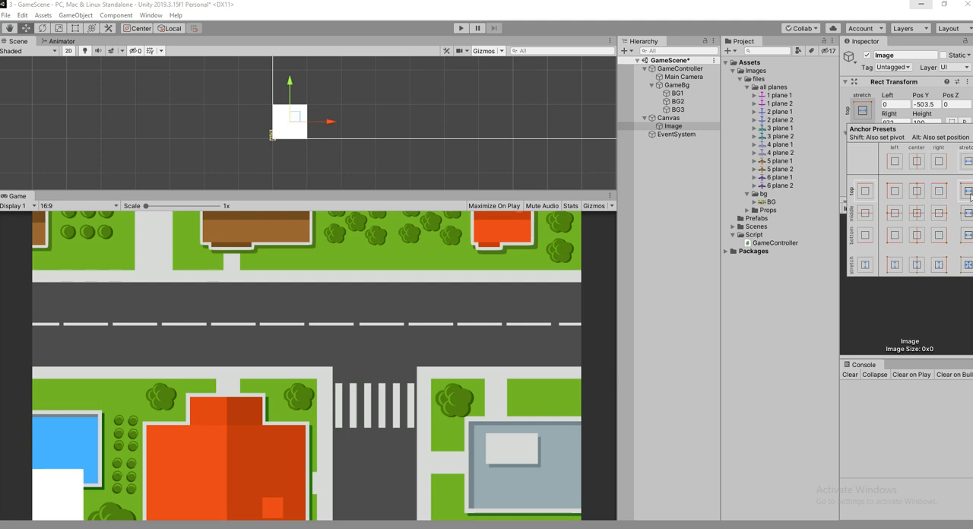
alt+click(968, 191)
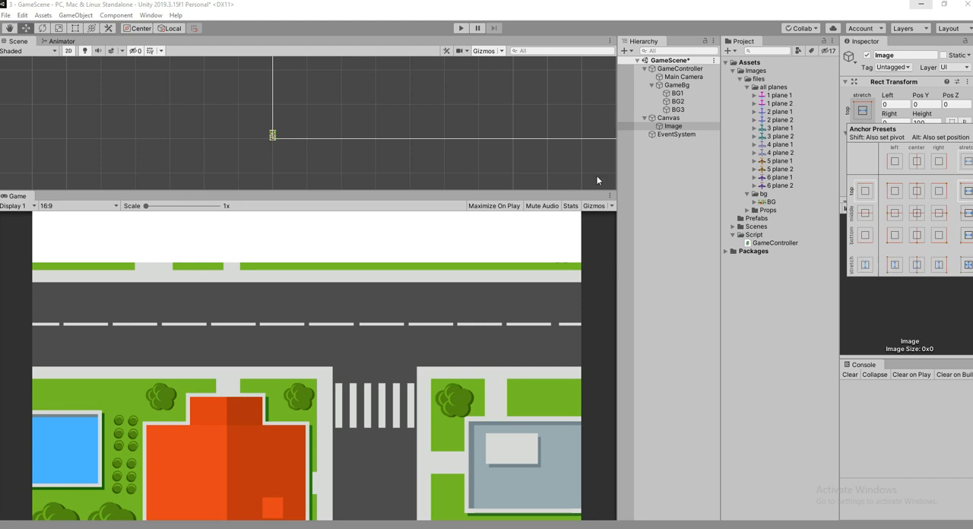
Try the top-center, top-left and top-right anchor presets on the image, then reapply top-stretch.
scroll(379, 117, down, 1)
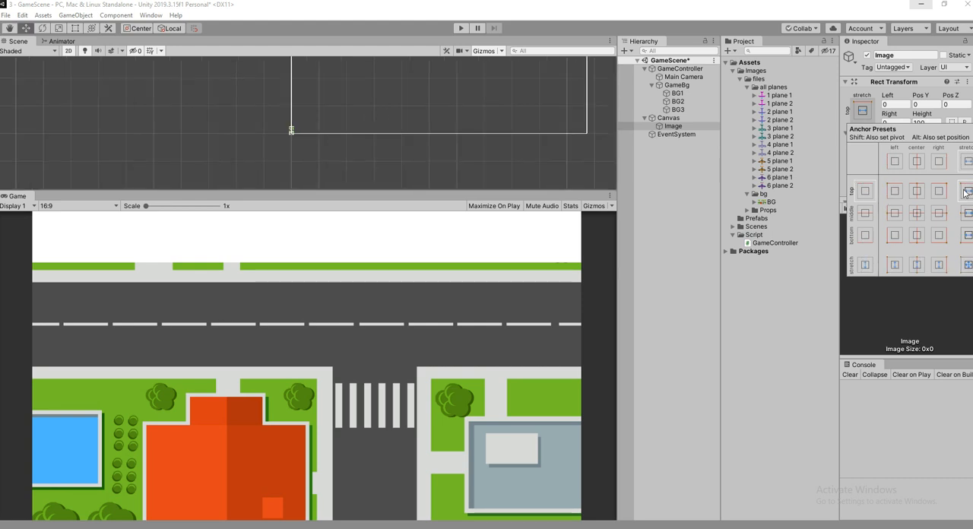
alt+click(914, 192)
alt+click(890, 194)
alt+click(919, 196)
alt+click(942, 191)
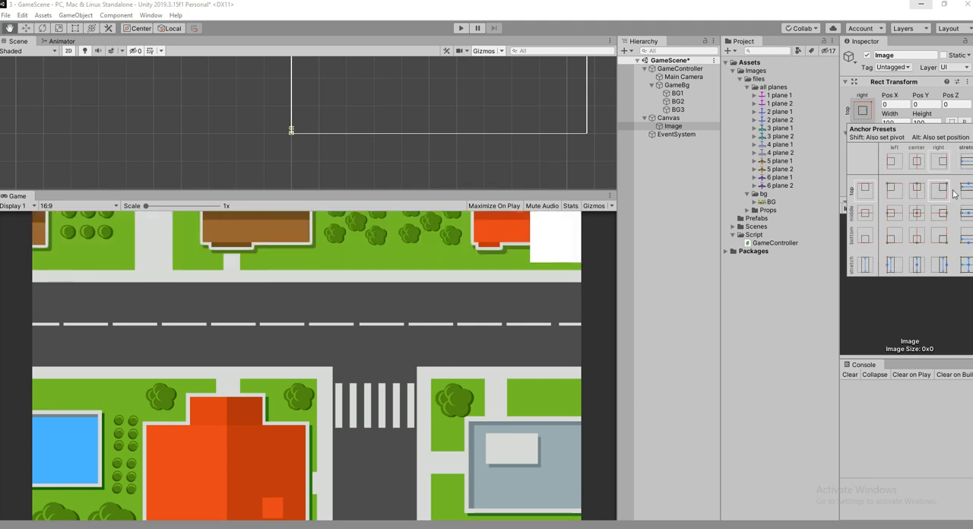
alt+click(964, 192)
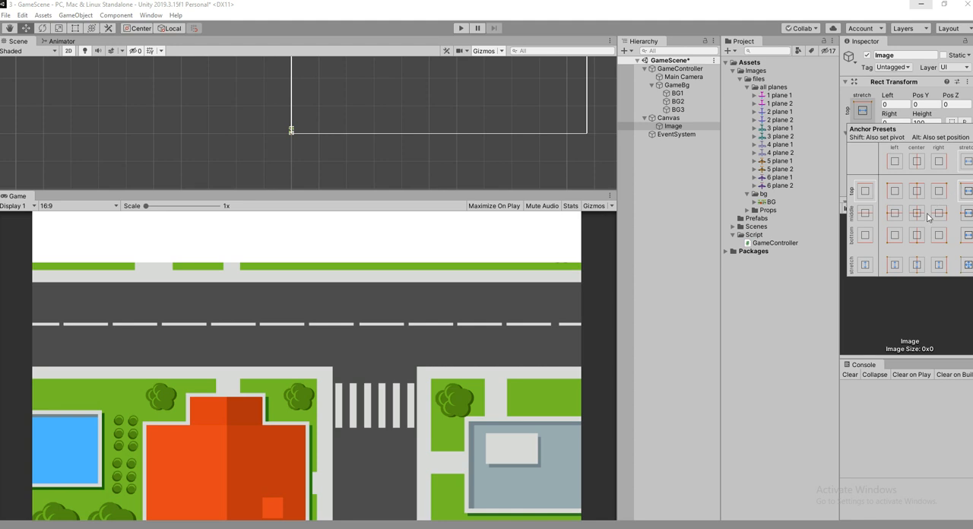
Rename the image object as "Ui Bg".
scroll(589, 108, down, 1)
double_click(669, 128)
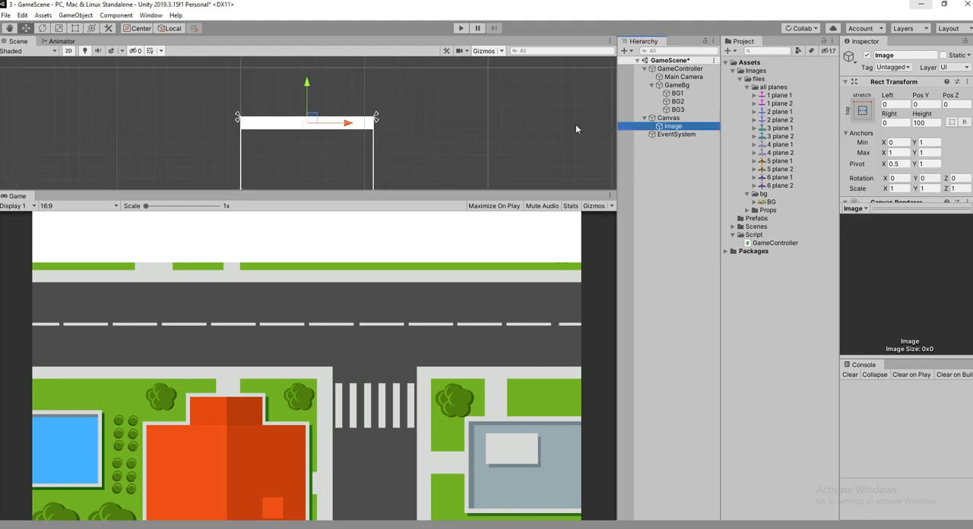
click(906, 54)
text(Ui Bg)
key(Return)
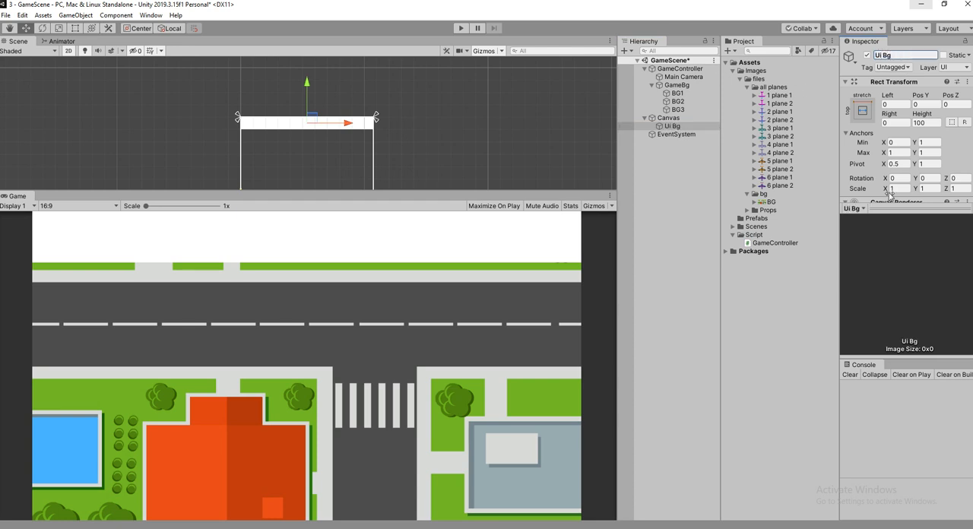
Change the Ui Bg image color to a semi-transparent black.
scroll(902, 186, down, 3)
scroll(901, 160, up, 3)
scroll(905, 160, down, 1)
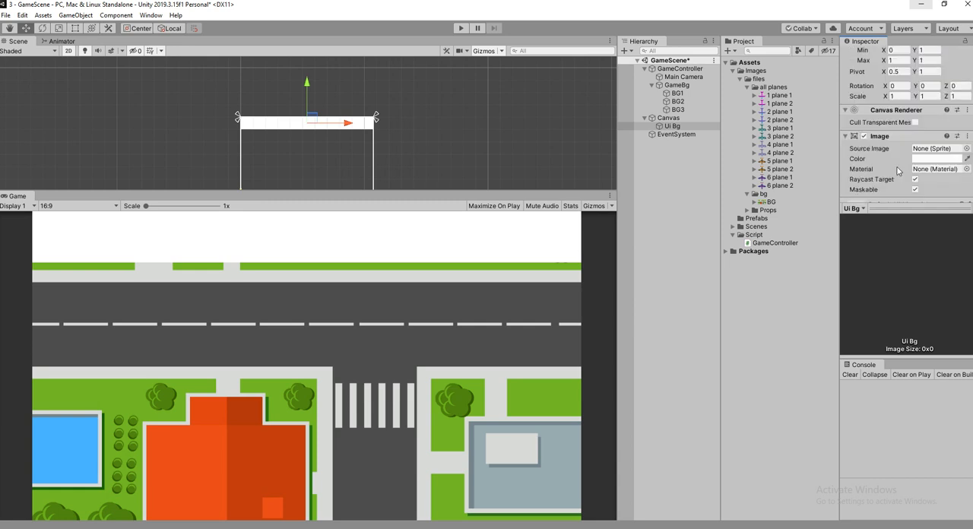
click(916, 159)
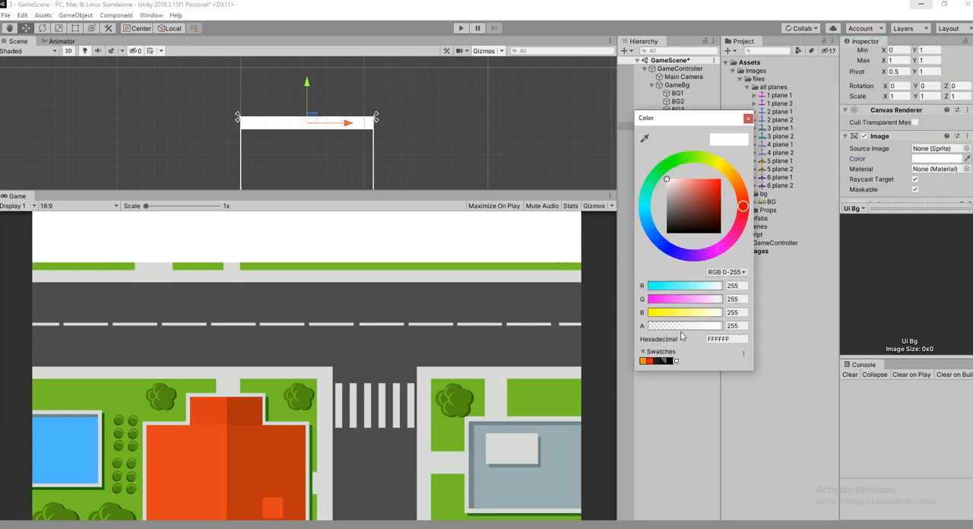
click(681, 327)
mouse_move(681, 326)
mouse_down()
mouse_move(667, 326)
mouse_move(678, 326)
mouse_up()
drag(673, 225, 672, 234)
click(748, 117)
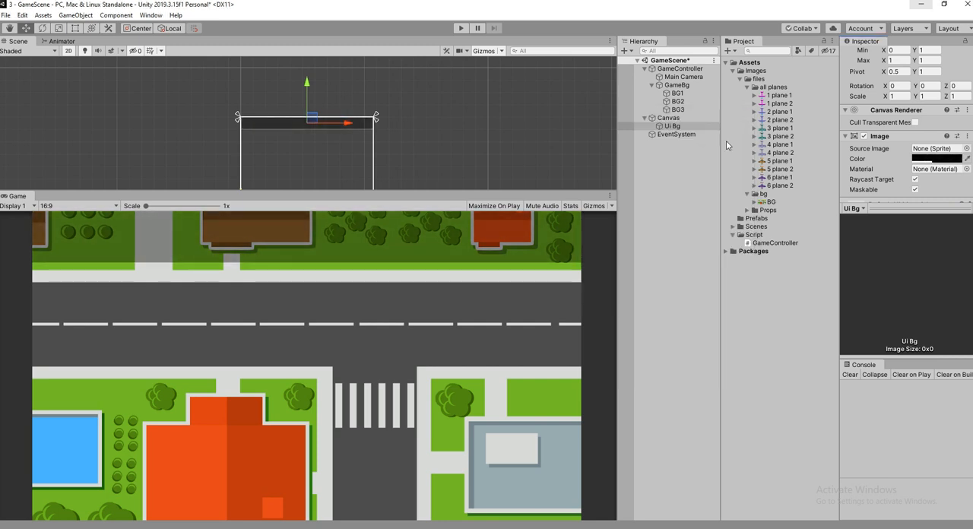
Add a TextMeshPro text object as a child of Ui Bg.
click(670, 126)
right_click(669, 133)
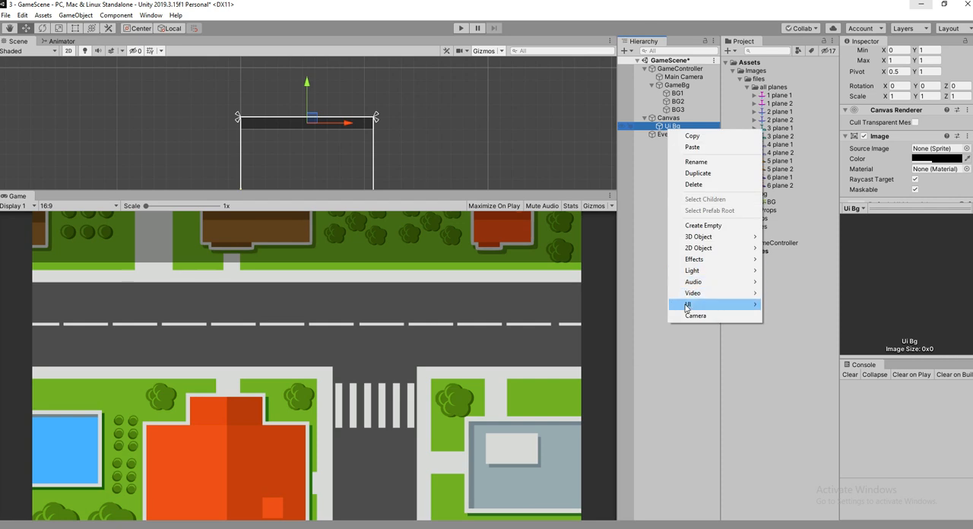
mouse_move(714, 304)
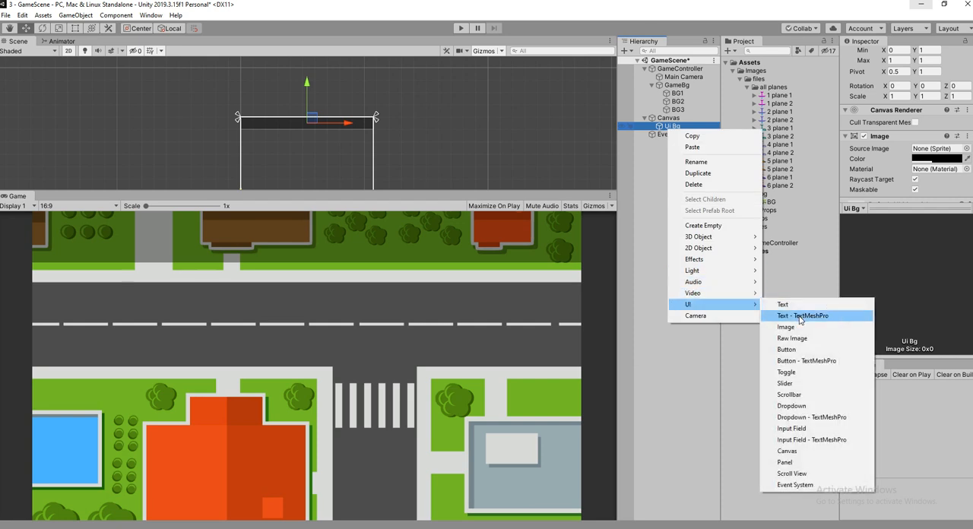
click(800, 316)
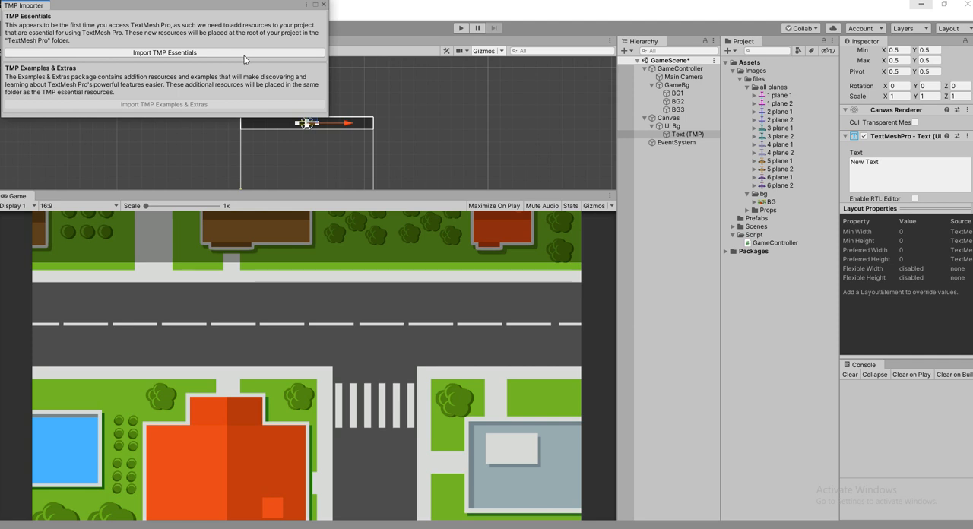
Import the TMP Essentials resources into the project and close the importer.
drag(209, 7, 399, 122)
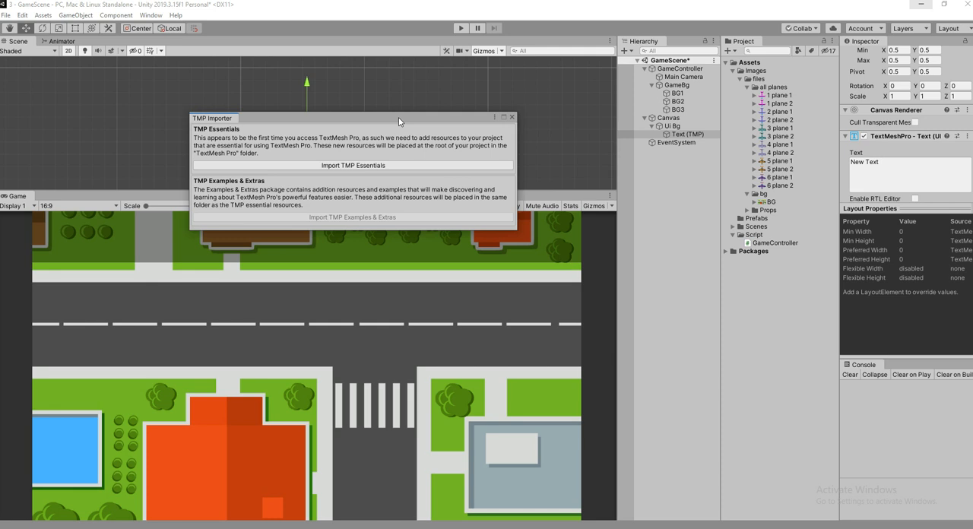
click(393, 165)
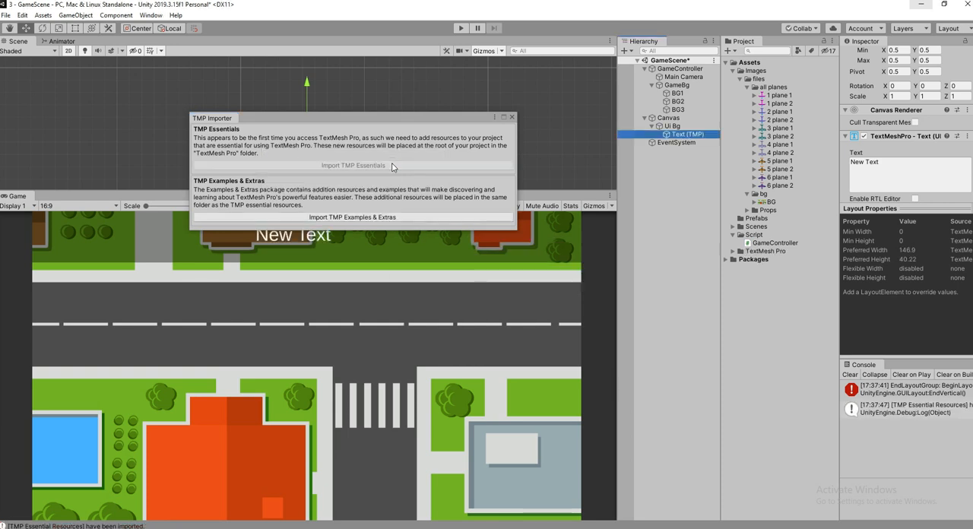
click(511, 116)
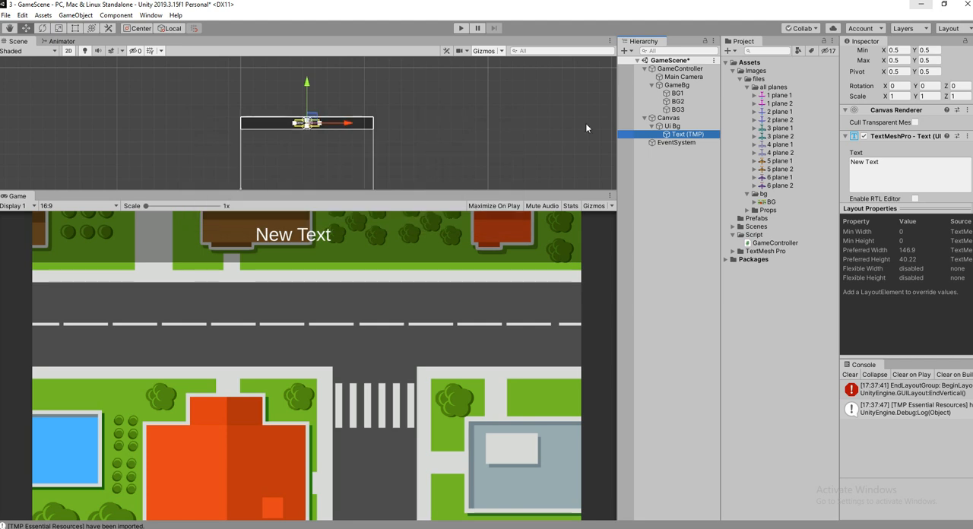
Set the content of the TextMeshPro text object to "Score:0".
double_click(703, 134)
click(920, 171)
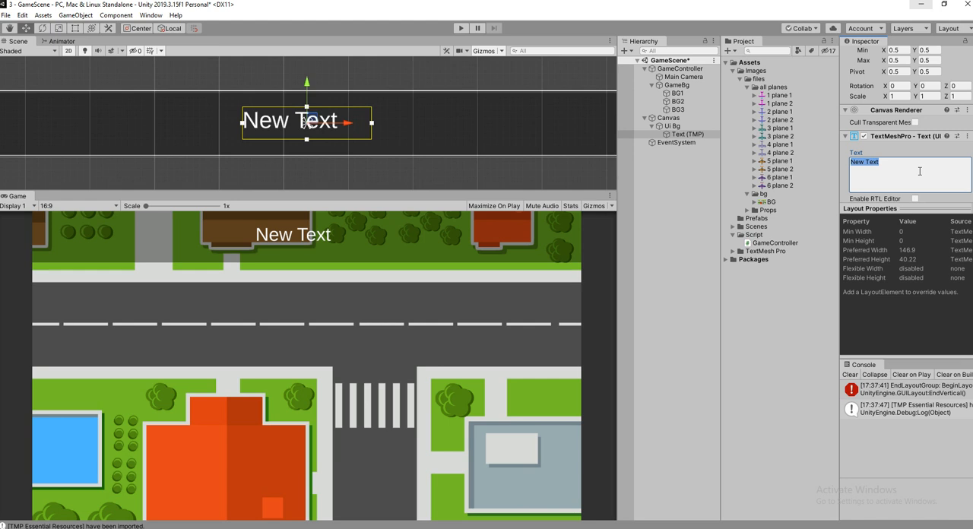
text(sc)
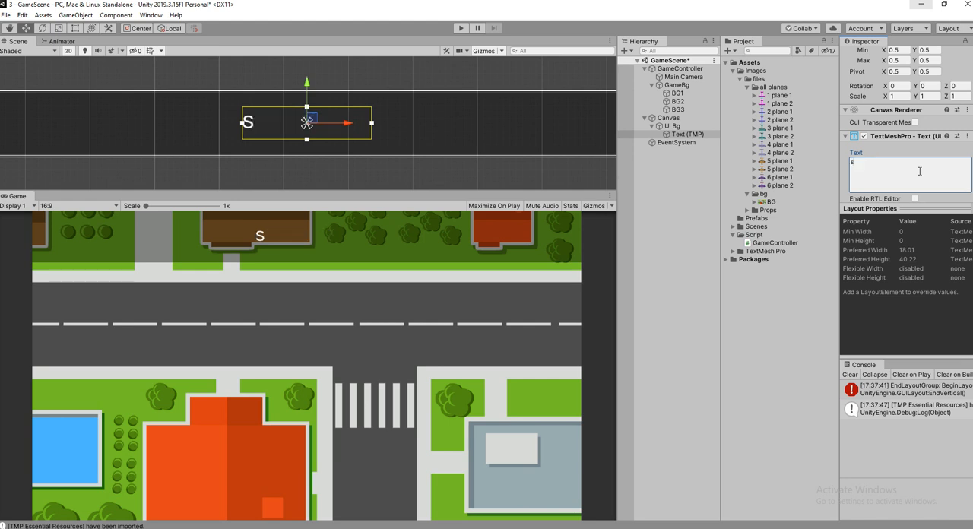
key(BackSpace)
key(BackSpace)
text(s)
key(BackSpace)
text(Score:0)
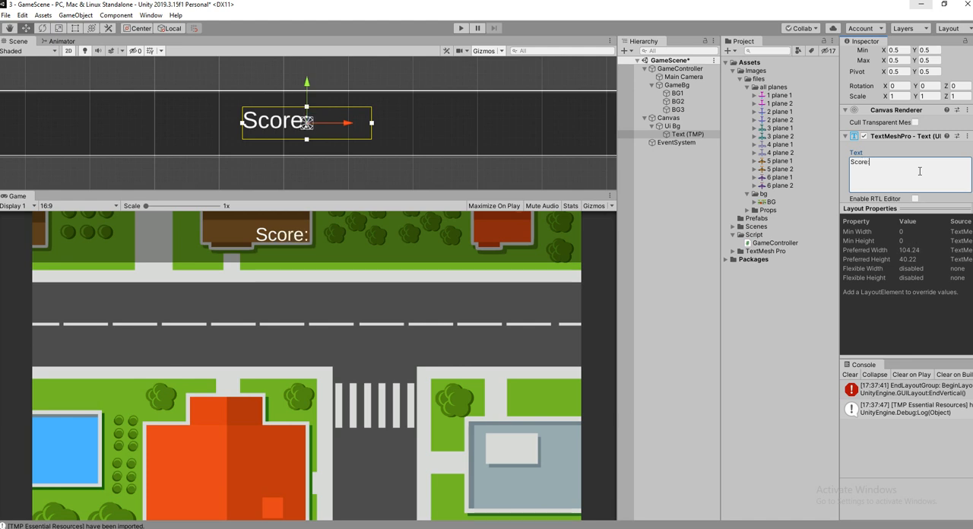
Assign the LiberationSans SDF - Fallback font asset to the score text and save the scene.
scroll(371, 106, down, 2)
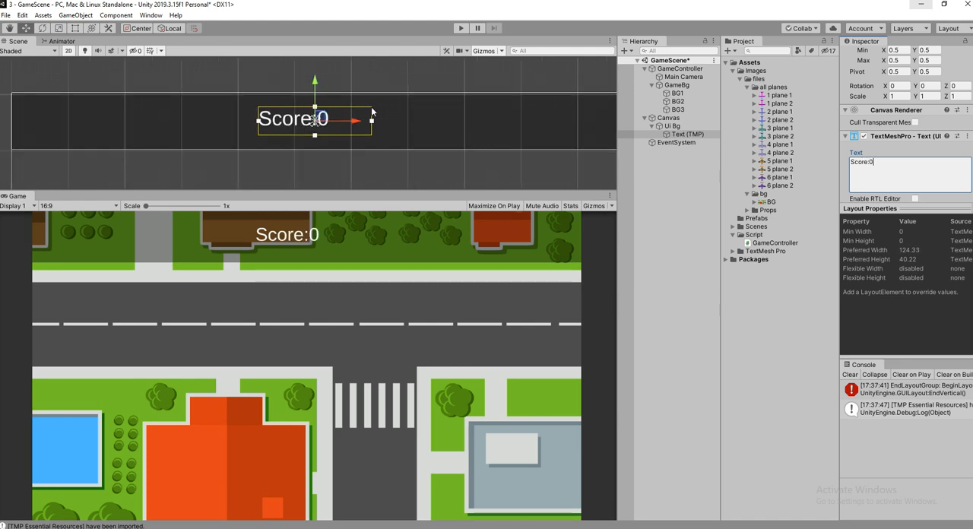
scroll(950, 145, down, 3)
click(966, 125)
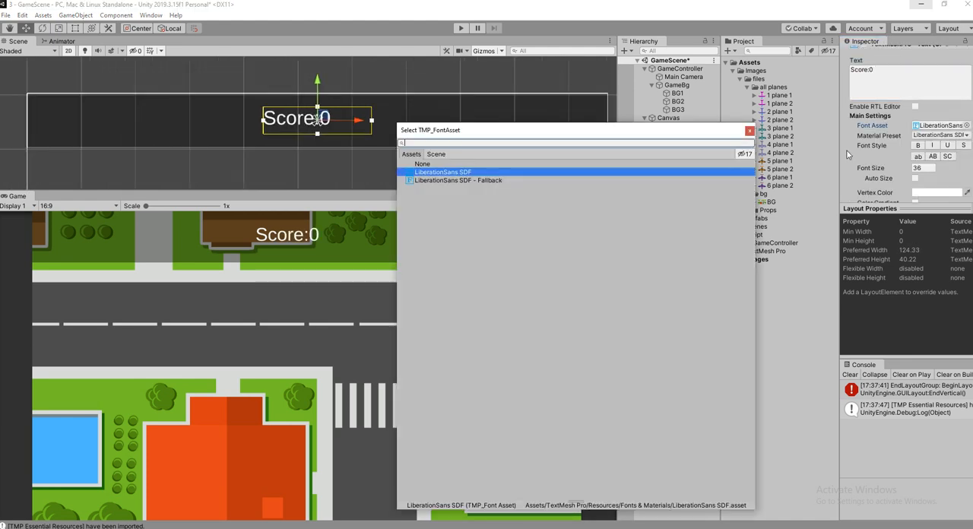
click(502, 181)
double_click(501, 180)
scroll(428, 132, down, 1)
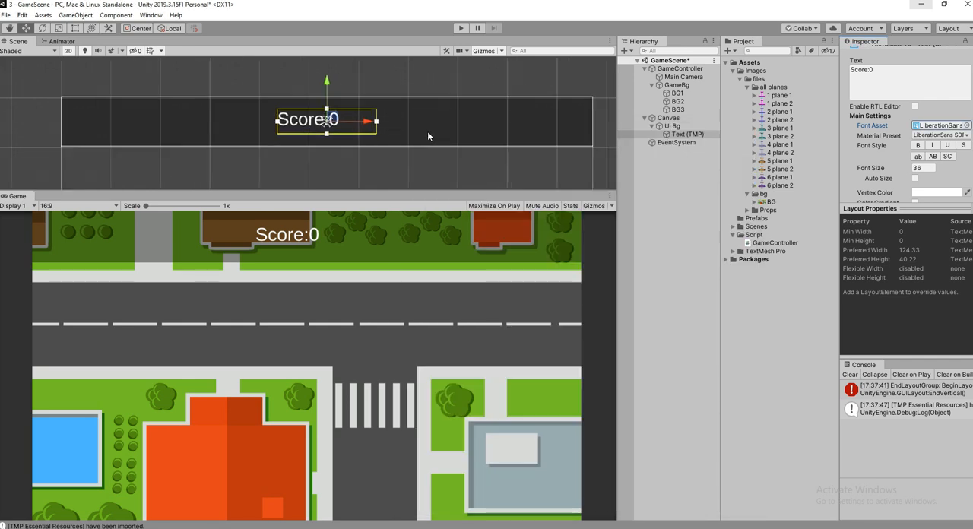
key(ctrl+s)
Move the score text to the left end of the Ui Bg bar and place a duplicate of it just right of the bar's center.
drag(367, 128, 403, 138)
key(ctrl+d)
drag(399, 138, 397, 138)
Change the content of the duplicated text near the bar's center to "HighScore:0".
click(855, 69)
double_click(854, 69)
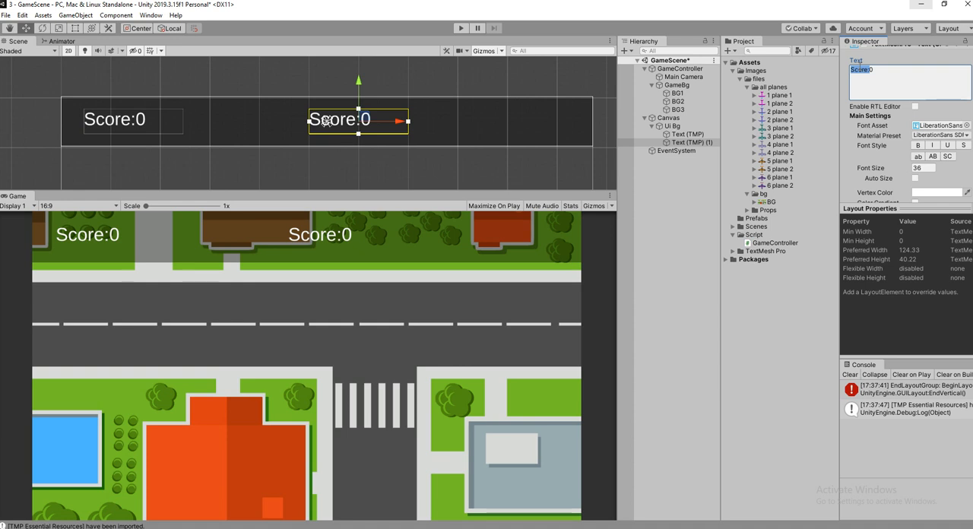
click(706, 146)
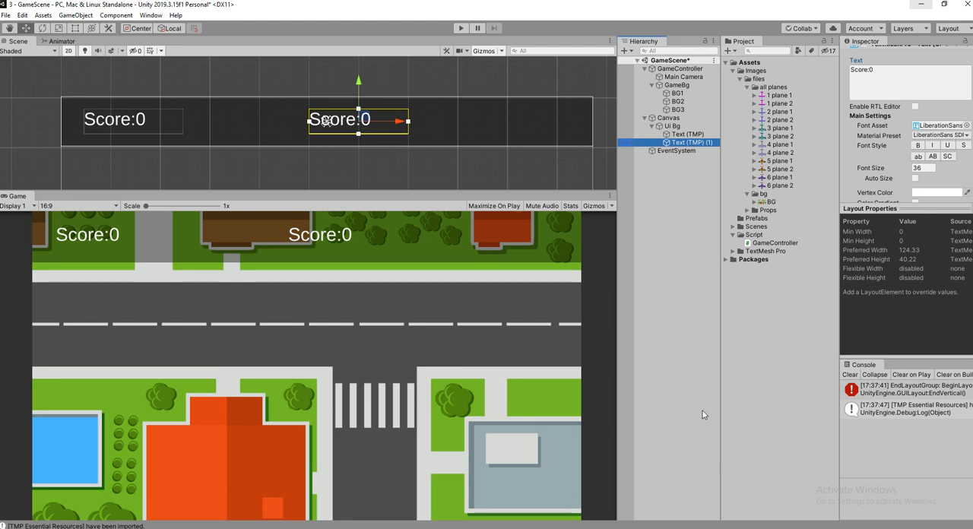
right_click(709, 144)
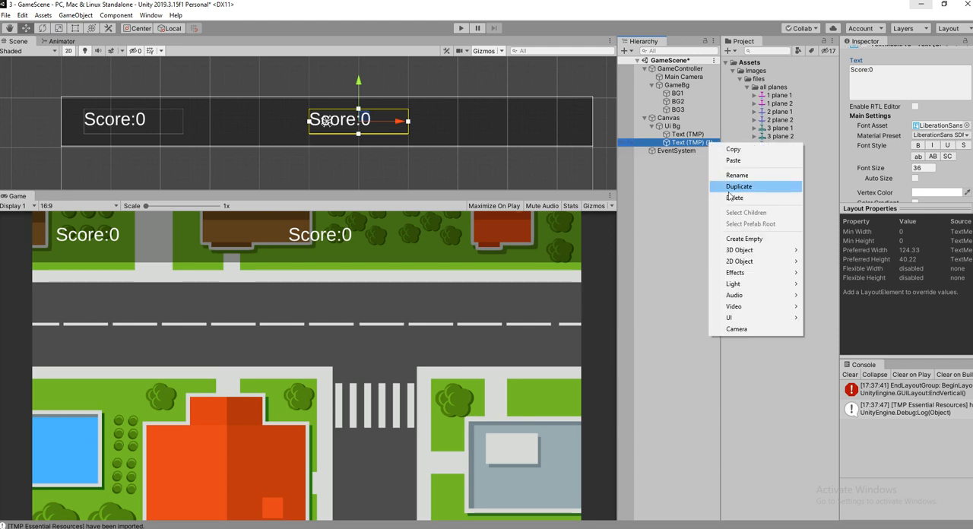
click(687, 174)
double_click(698, 144)
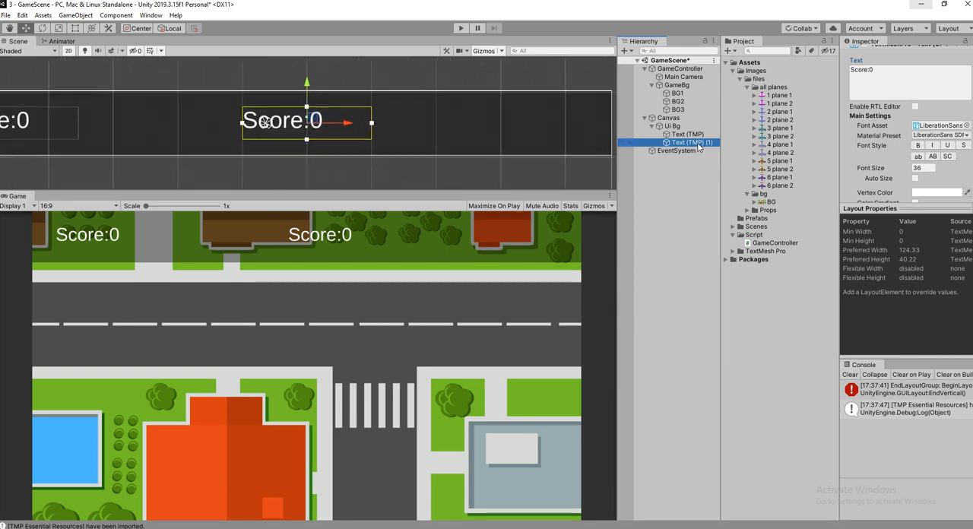
double_click(858, 70)
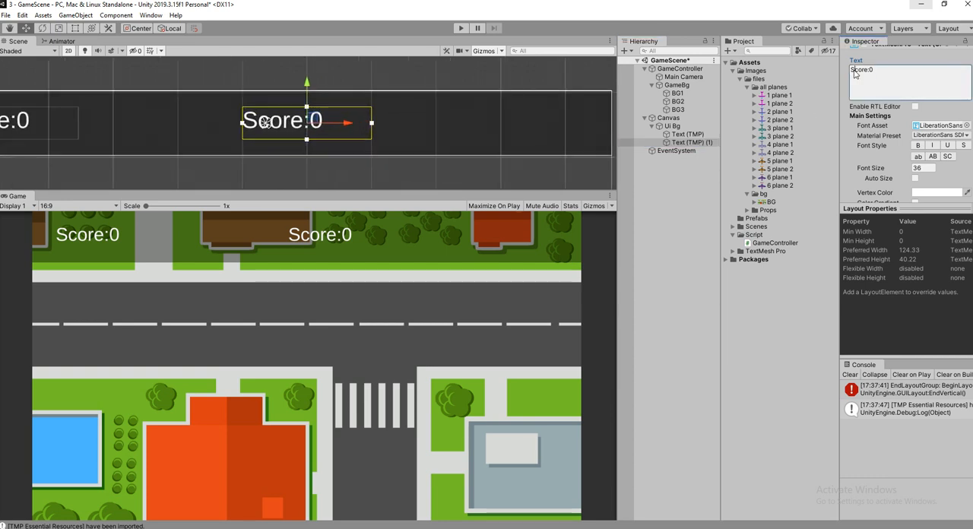
text(High)
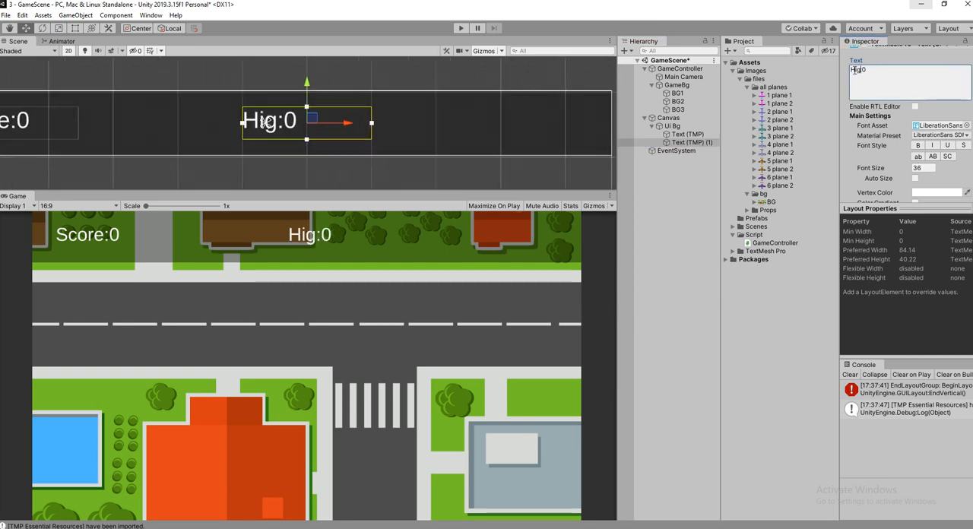
text(Score)
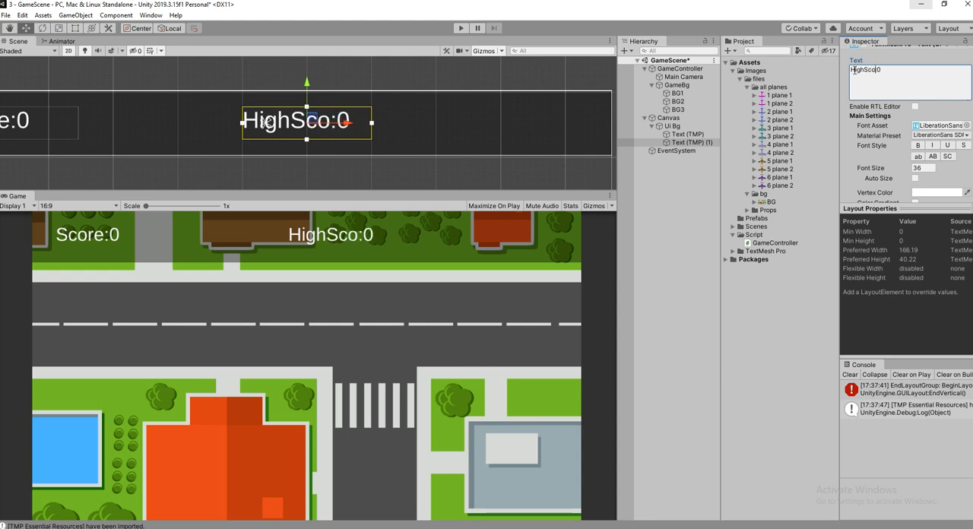
Duplicate the high score text and move the copy to the right end of the Ui Bg bar.
click(683, 143)
key(ctrl+d)
drag(346, 122, 579, 126)
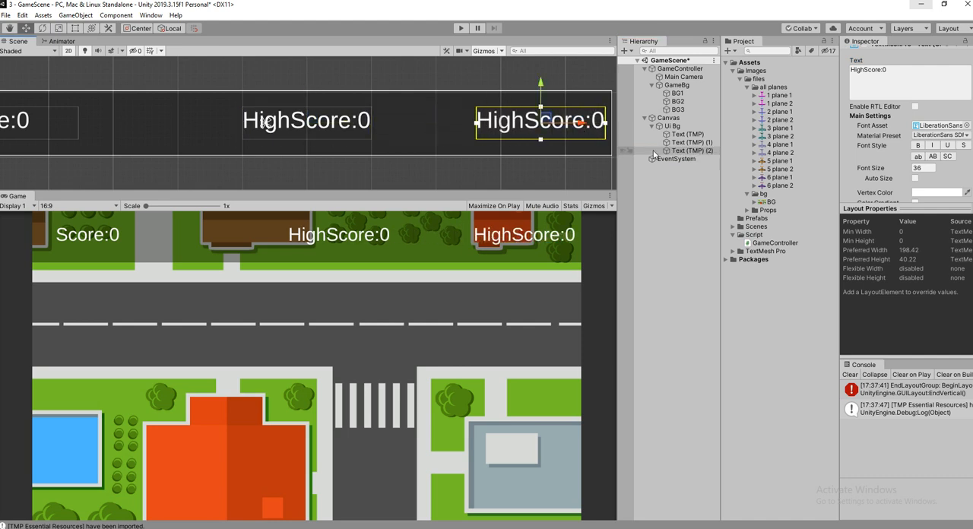
Change the content of the text at the bar's right end to "Gasoline:0".
click(866, 70)
double_click(866, 70)
text(G)
text(asole)
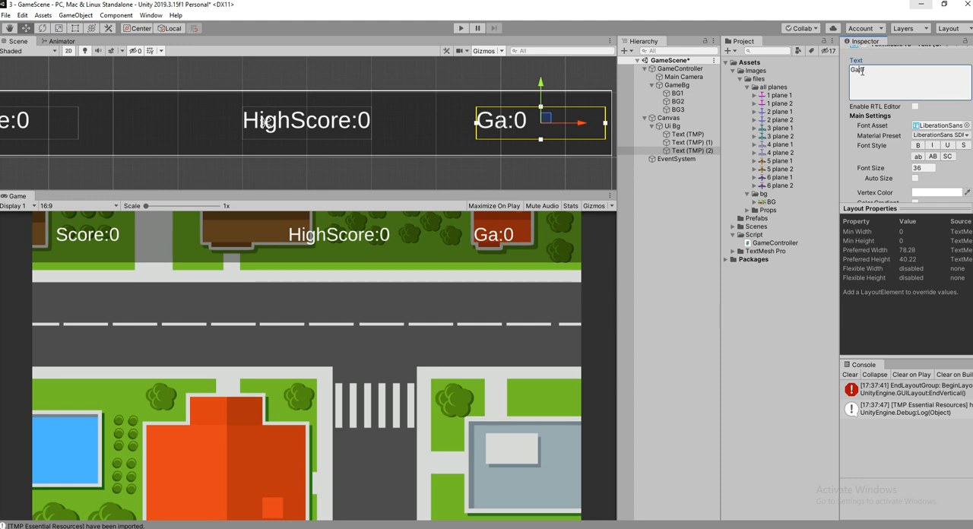
key(BackSpace)
text(ine)
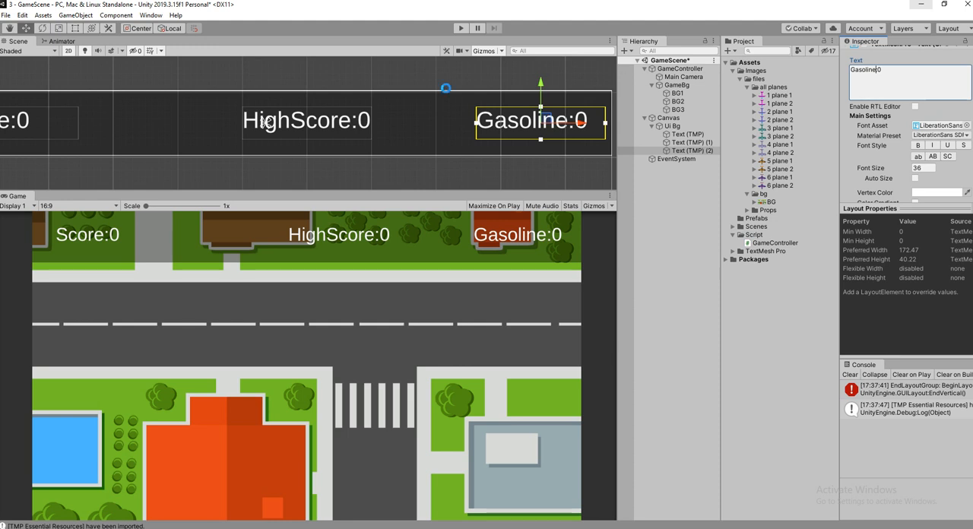
Apply the bold font style to the score, high score and gasoline texts together.
click(688, 134)
shift+click(690, 150)
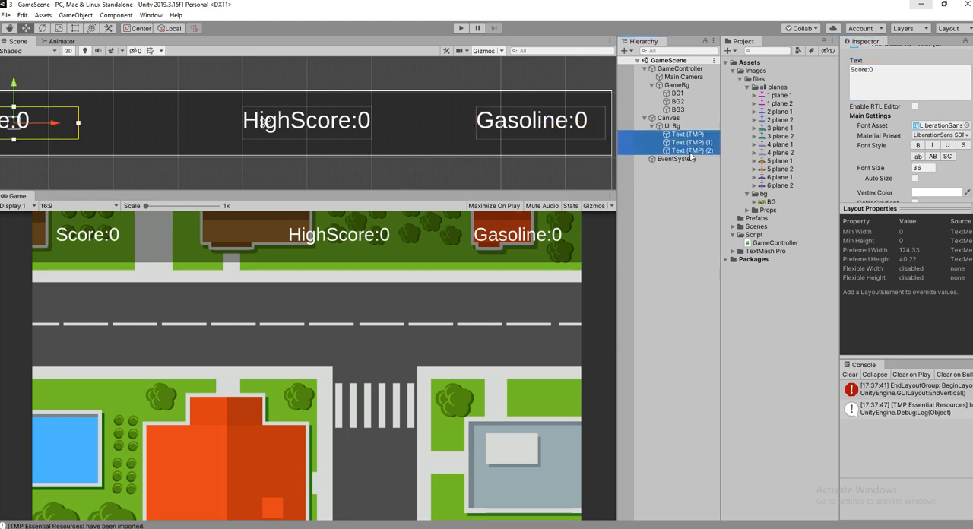
click(918, 145)
click(937, 193)
drag(685, 211, 687, 173)
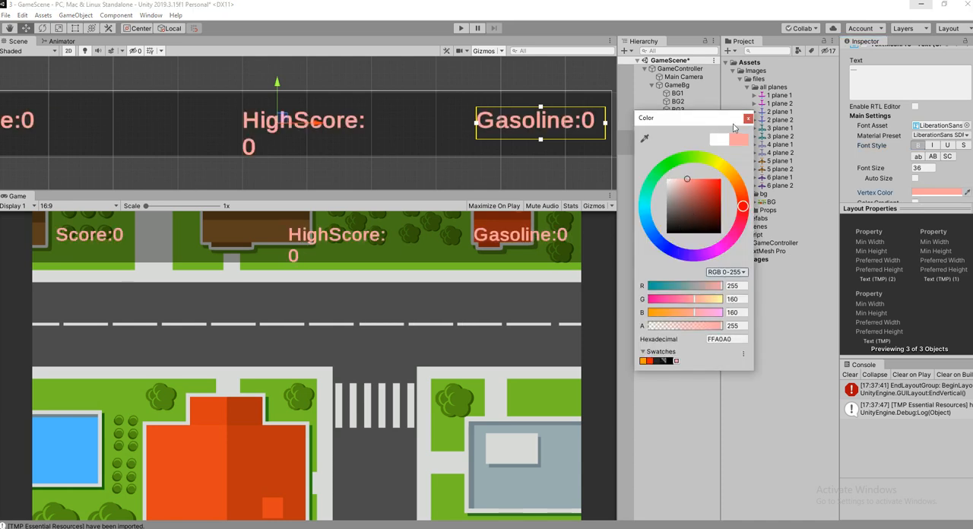
key(Escape)
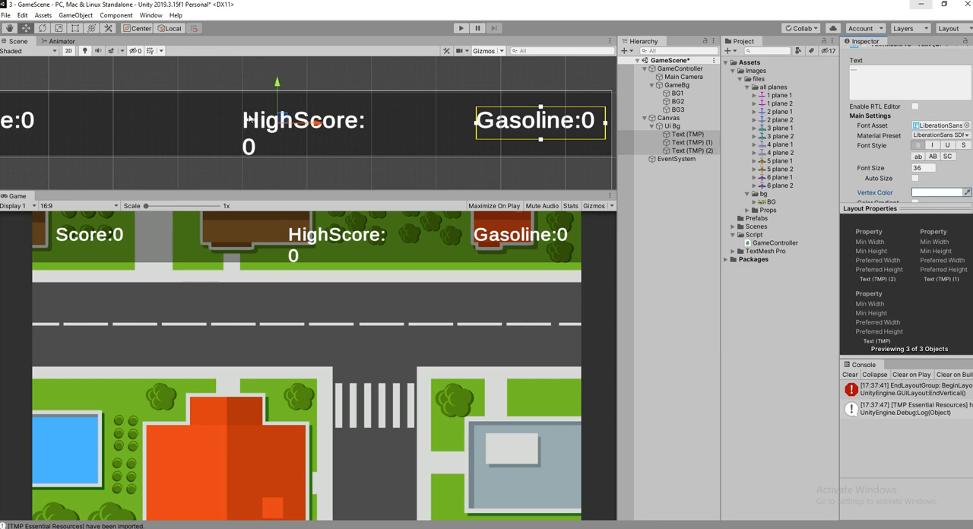
Widen the high score text's rectangle to the right so "HighScore:0" fits on one line, and save the scene.
click(245, 124)
click(74, 28)
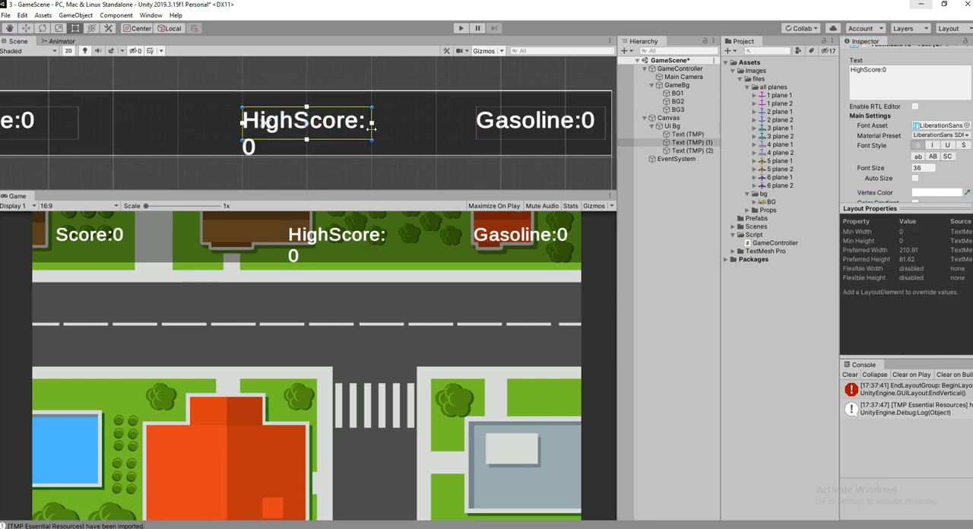
drag(371, 126, 401, 124)
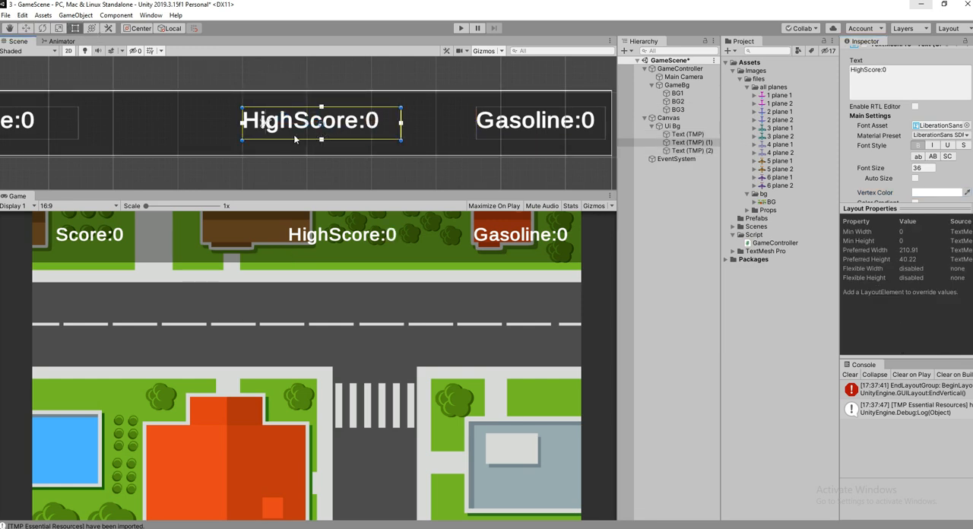
key(ctrl+s)
Set Wrapping to Disabled for the high score text and save the scene.
scroll(870, 192, down, 5)
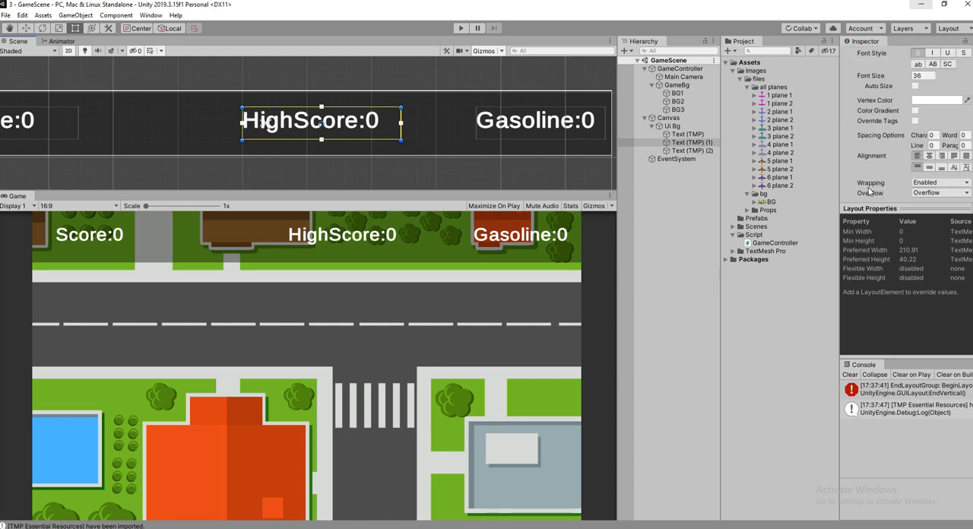
click(934, 193)
click(937, 189)
click(937, 183)
click(930, 201)
key(ctrl+s)
scroll(293, 129, down, 2)
scroll(869, 163, down, 3)
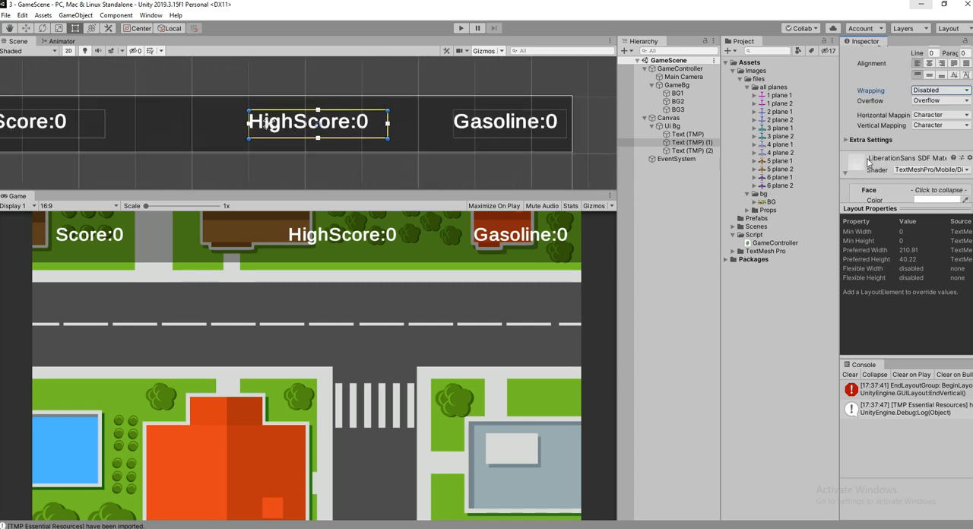
Set the horizontal alignment of the score, high score and gasoline texts to Center.
click(693, 135)
ctrl+click(692, 143)
ctrl+click(692, 152)
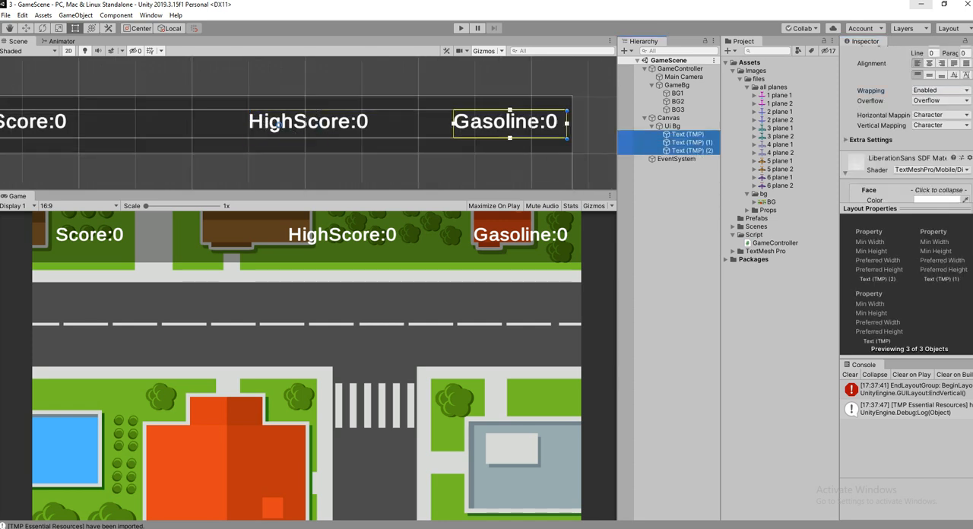
scroll(905, 114, down, 3)
scroll(903, 129, up, 5)
scroll(936, 154, down, 3)
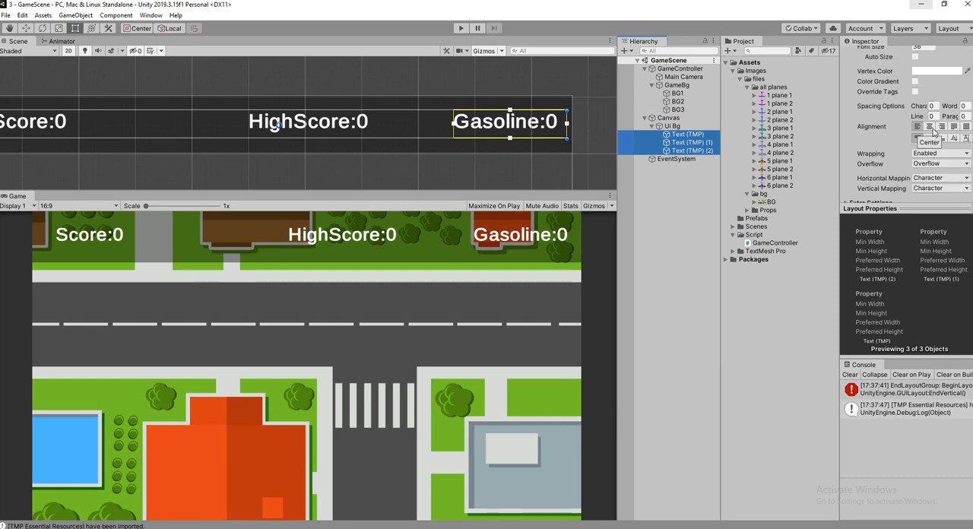
click(930, 127)
scroll(171, 112, down, 2)
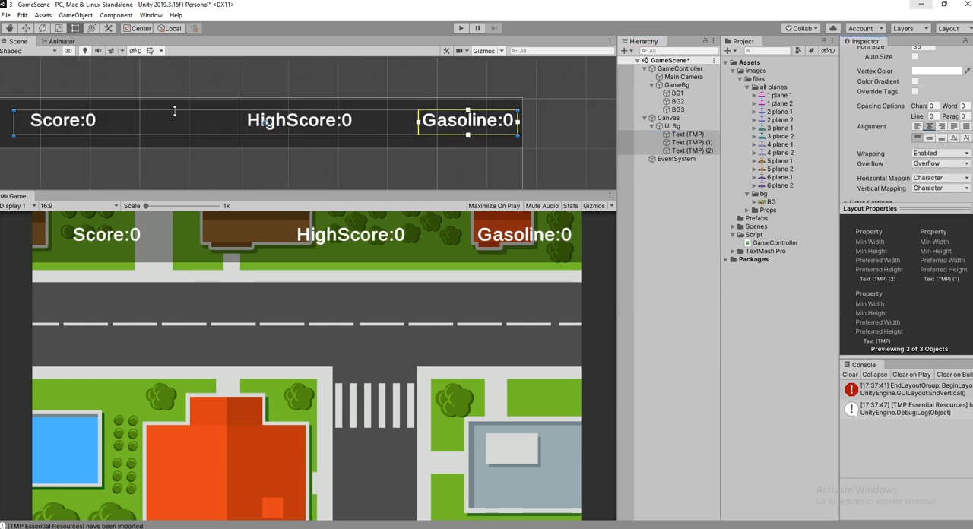
Move the score text closer to the bar's left edge and anchor it with its pivot to the top left.
click(73, 122)
key(f)
click(26, 28)
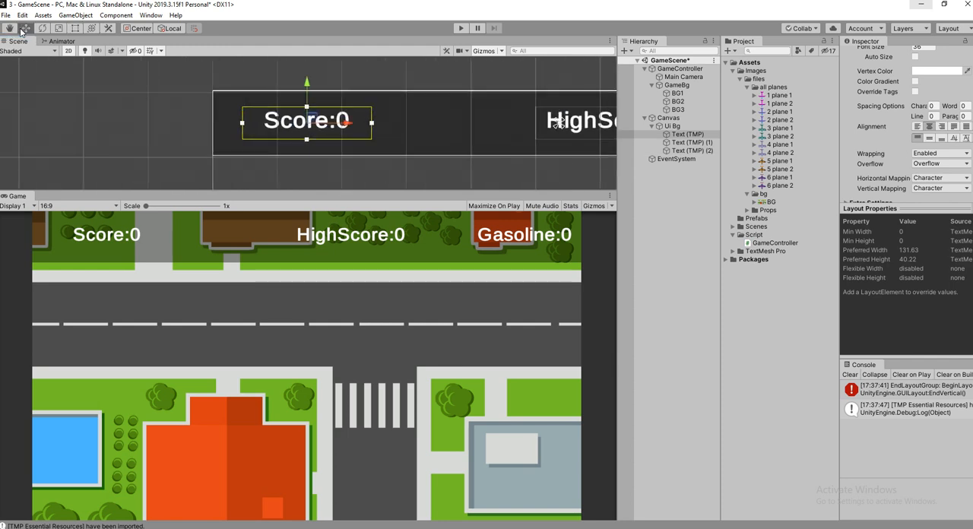
drag(349, 125, 327, 123)
scroll(889, 129, up, 10)
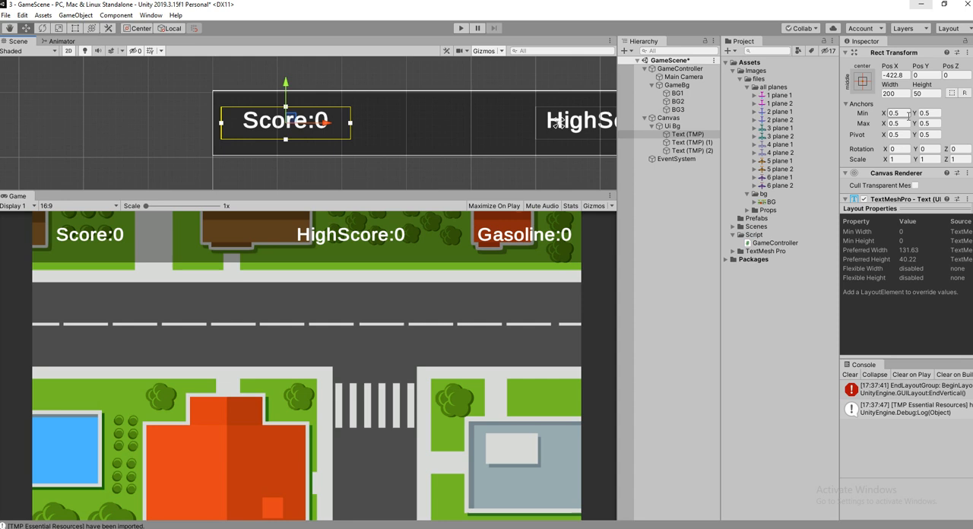
click(862, 80)
shift+click(895, 162)
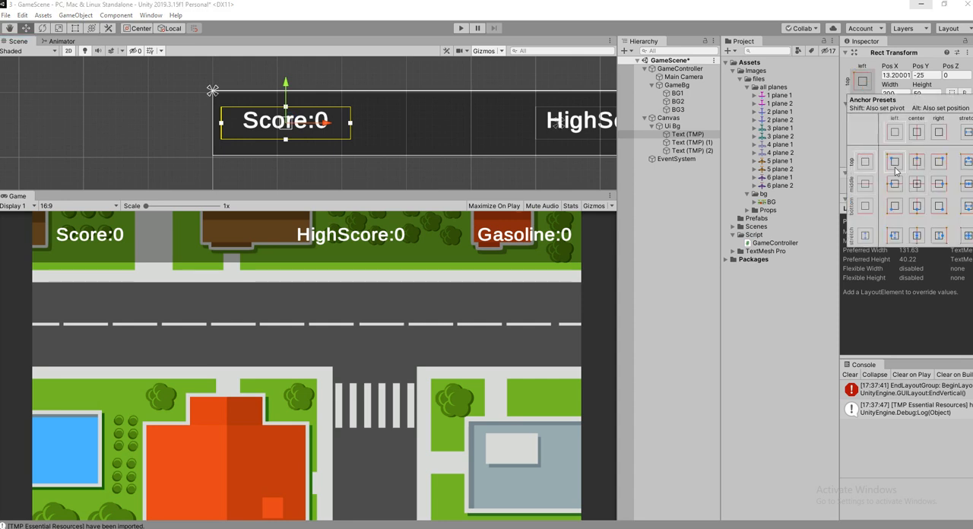
Anchor the high score text with its pivot to the top center and move it left to X 48.
click(567, 129)
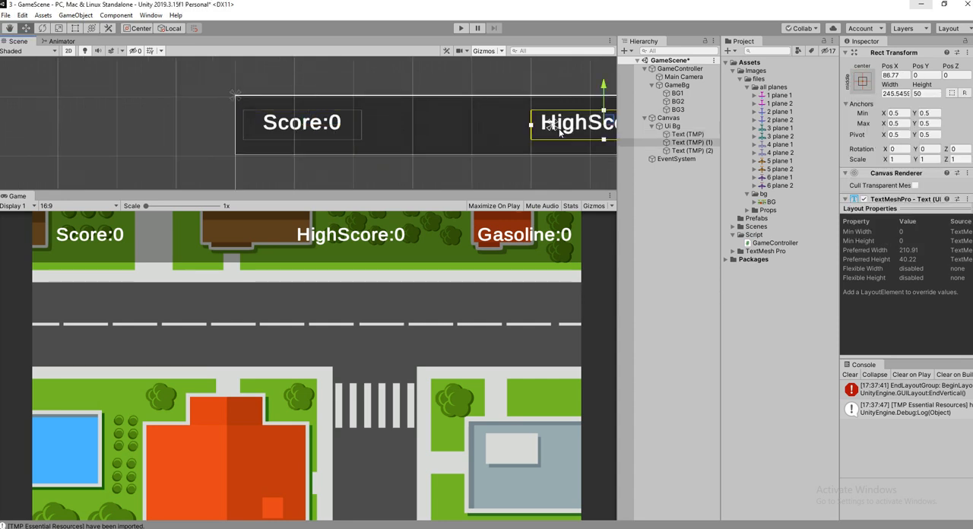
middle_drag(566, 129, 270, 123)
click(865, 110)
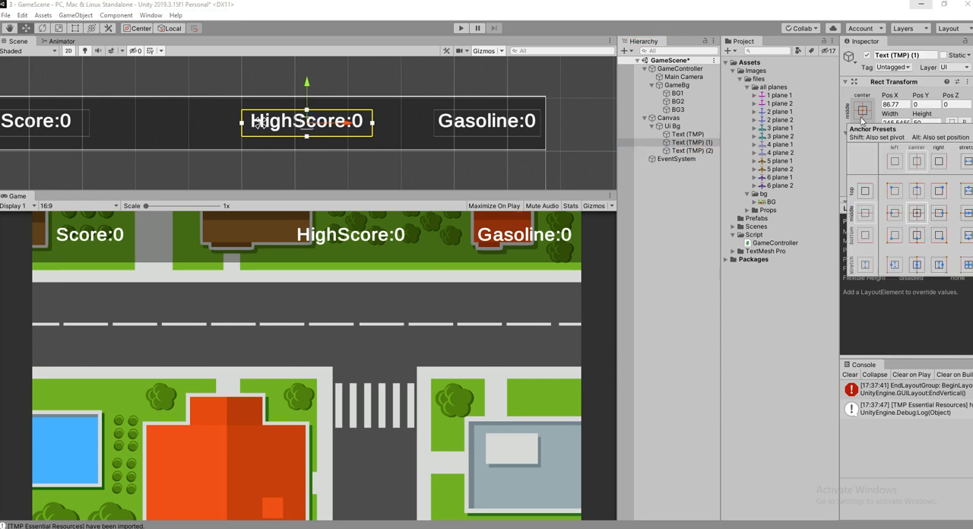
shift+click(917, 192)
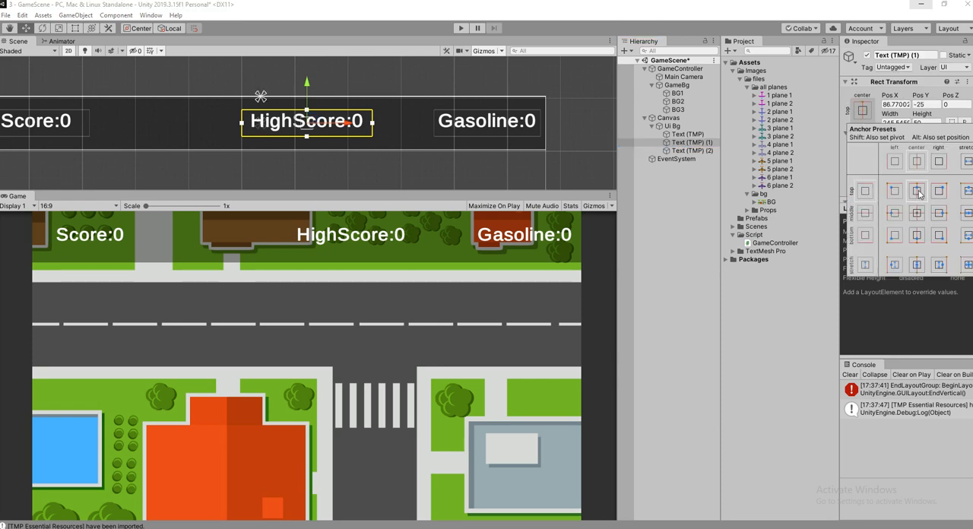
scroll(333, 161, down, 3)
drag(358, 139, 341, 143)
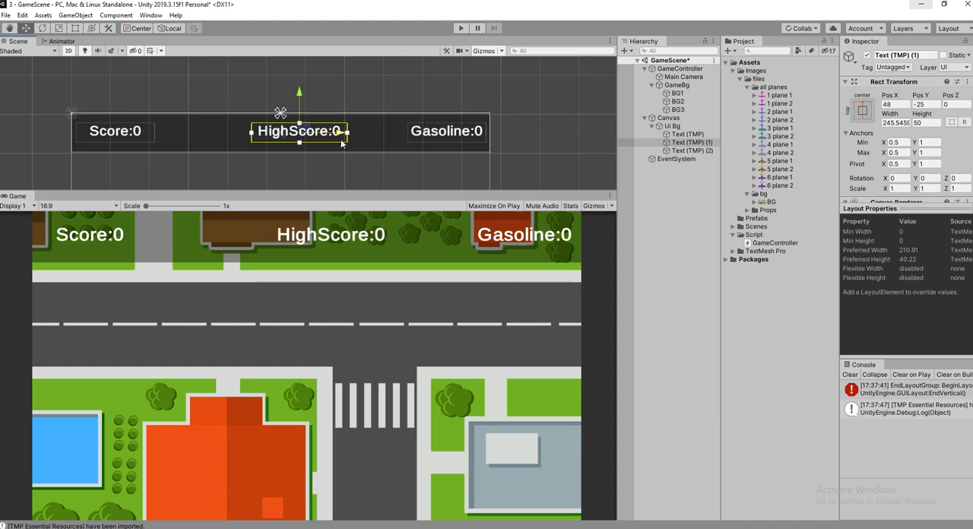
Snap the high score text's position to the top center, lower it to Y -25, and nudge it slightly left.
click(865, 112)
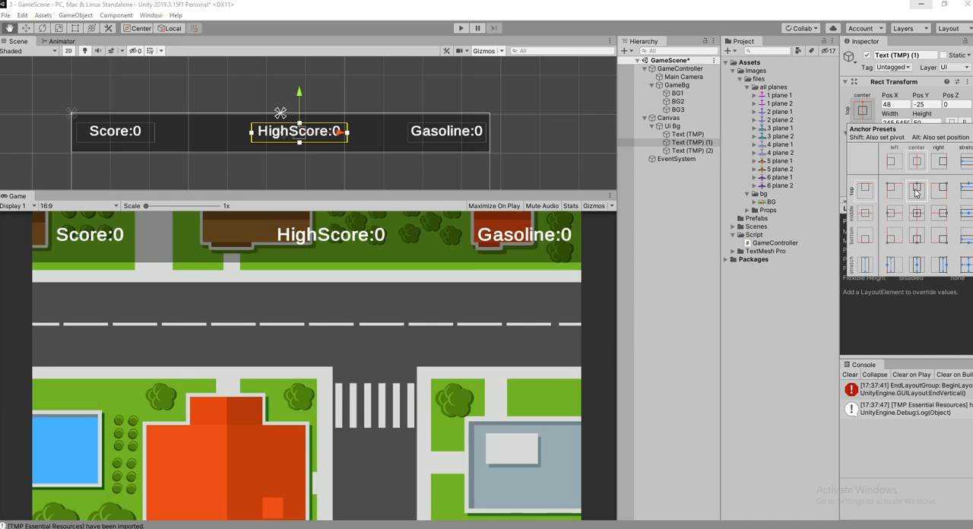
alt+click(918, 191)
click(281, 82)
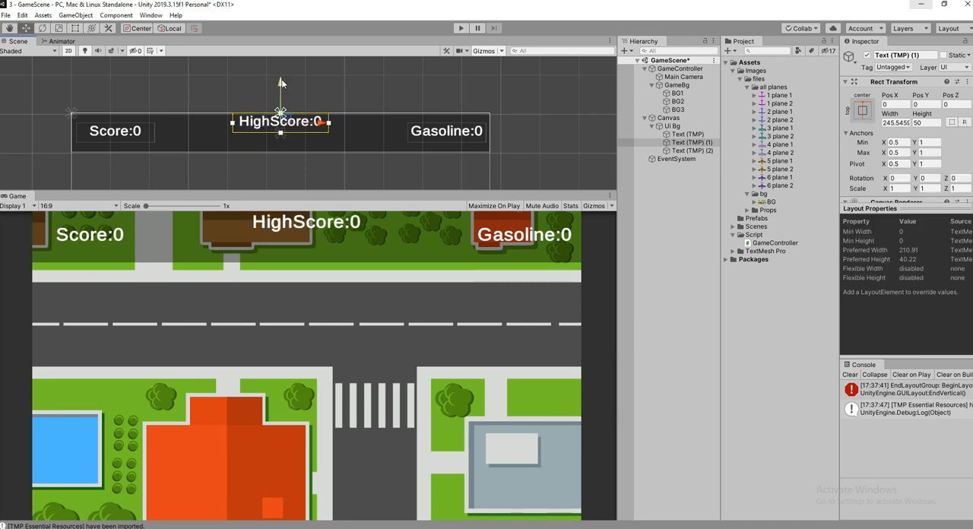
drag(281, 82, 281, 93)
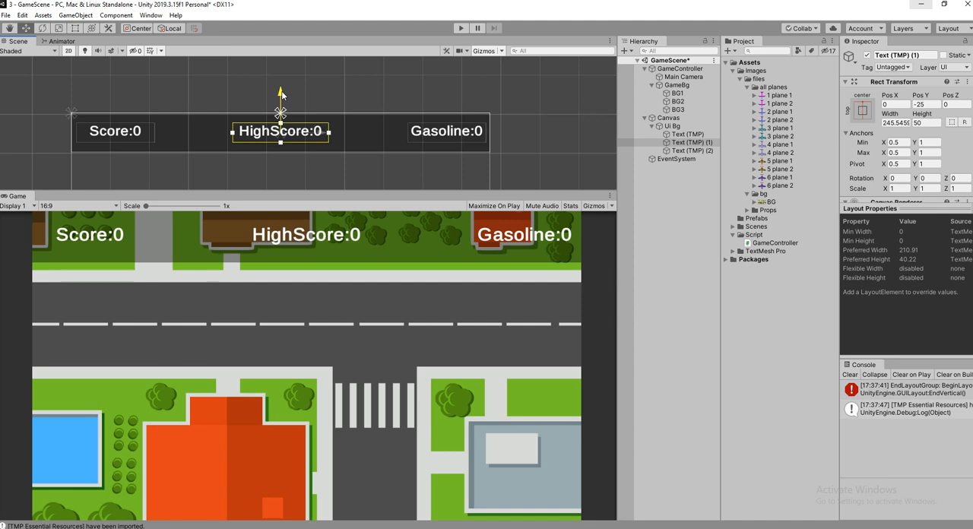
mouse_move(328, 134)
mouse_down()
mouse_move(253, 134)
mouse_move(322, 133)
mouse_up()
Snap the gasoline text's anchor, pivot and position to the top right, and lower it to Y -24.
click(454, 135)
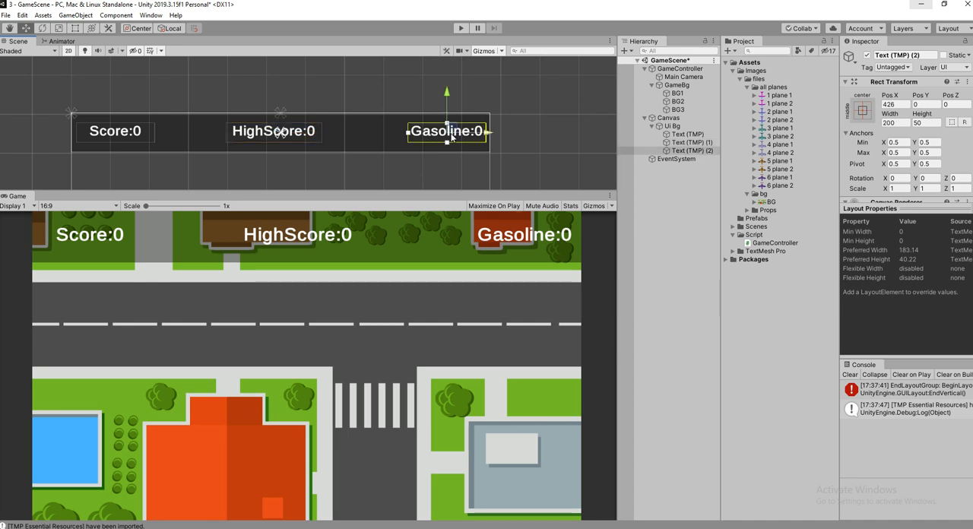
click(862, 111)
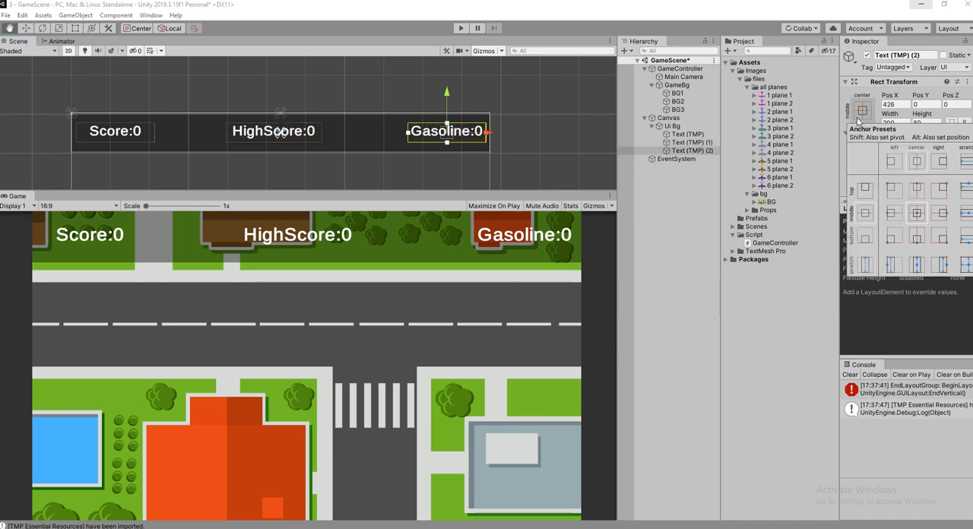
alt+shift+click(942, 200)
click(452, 85)
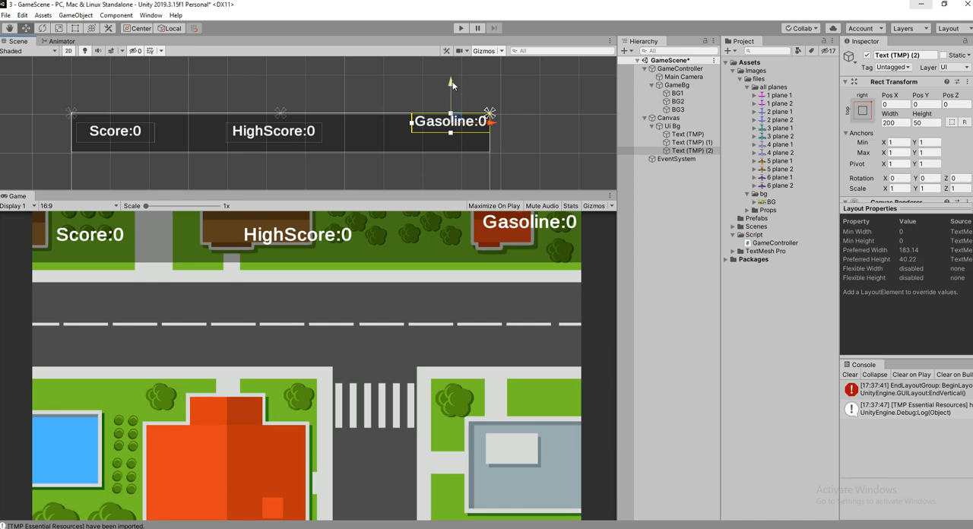
drag(453, 84, 451, 97)
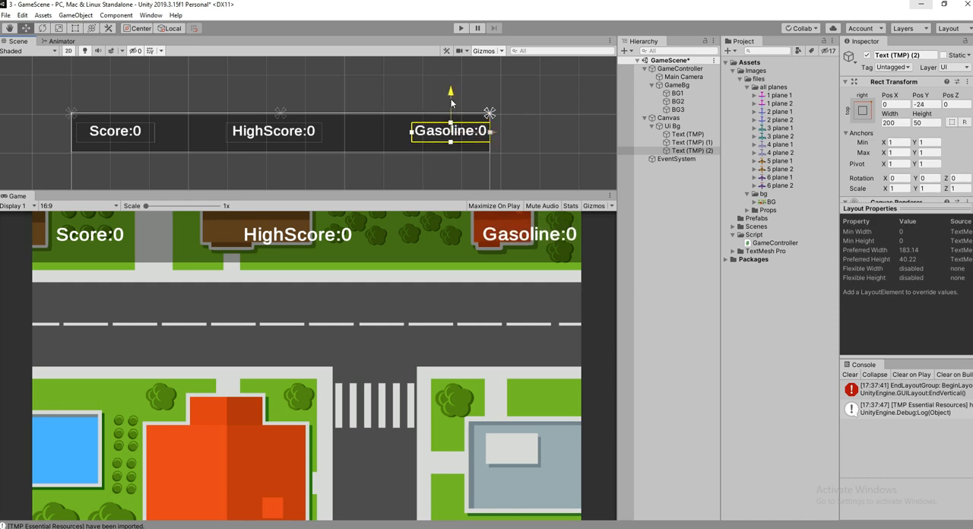
Snap all three texts together to the top center anchor, pivot and position, and undo the trial shift to X 115.
click(687, 134)
shift+click(689, 151)
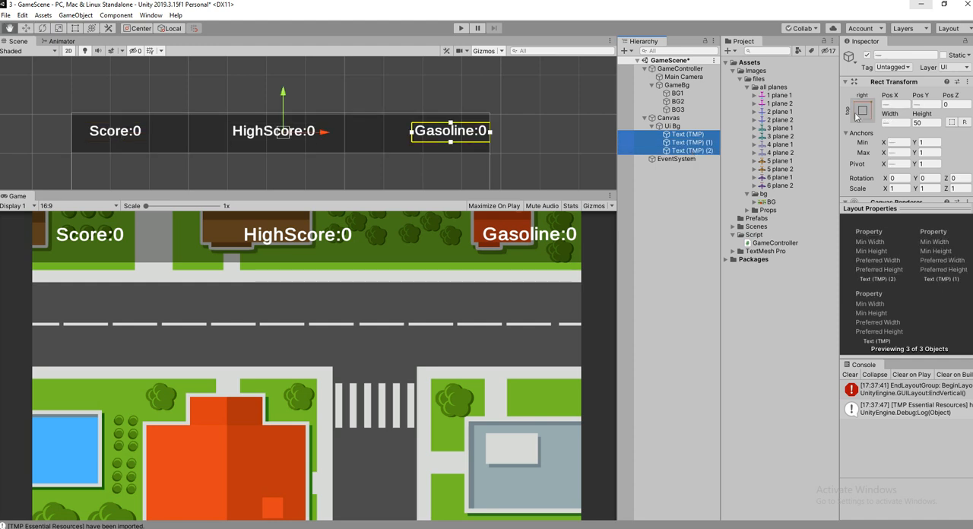
click(861, 117)
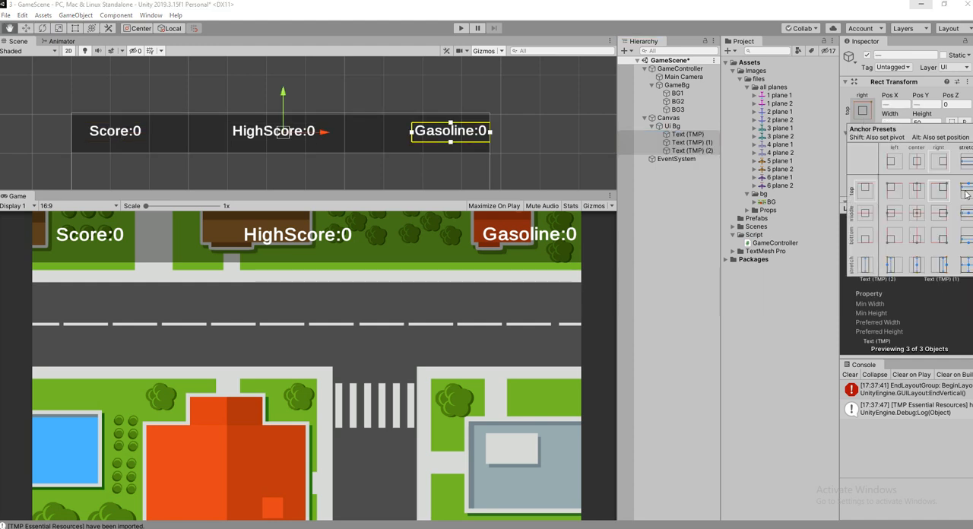
alt+click(916, 199)
click(322, 125)
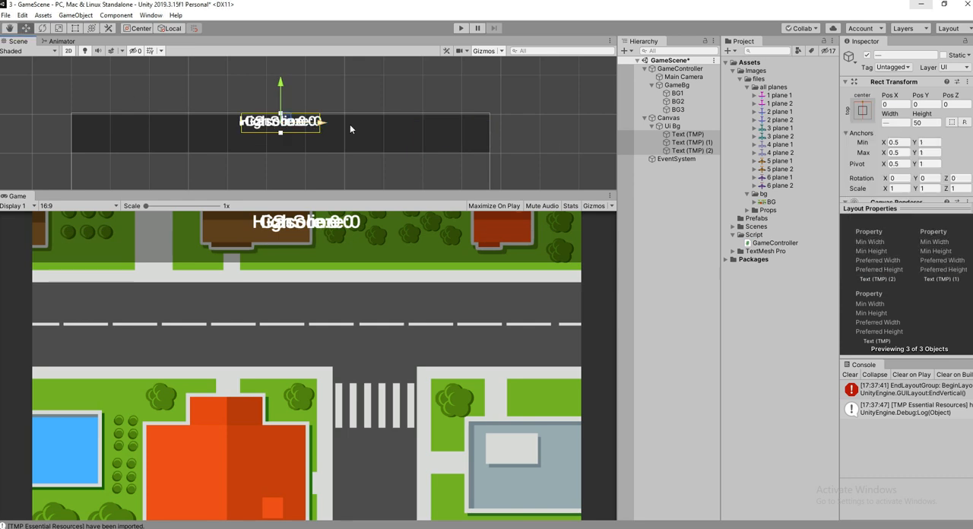
drag(322, 122, 368, 123)
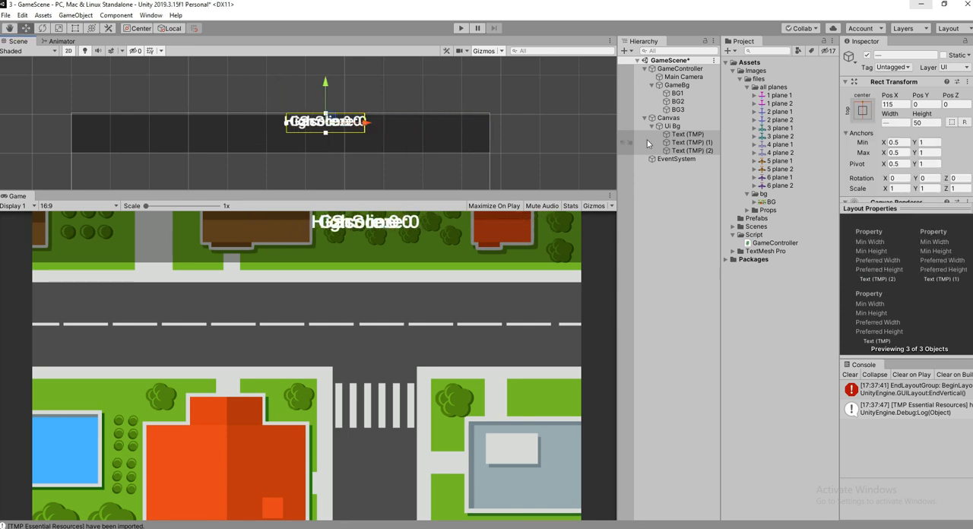
key(ctrl+z)
Spread the overlapping texts along the bar, moving the gasoline text right to X 415.5 and the score text left to X -444.3.
double_click(688, 151)
drag(340, 124, 612, 125)
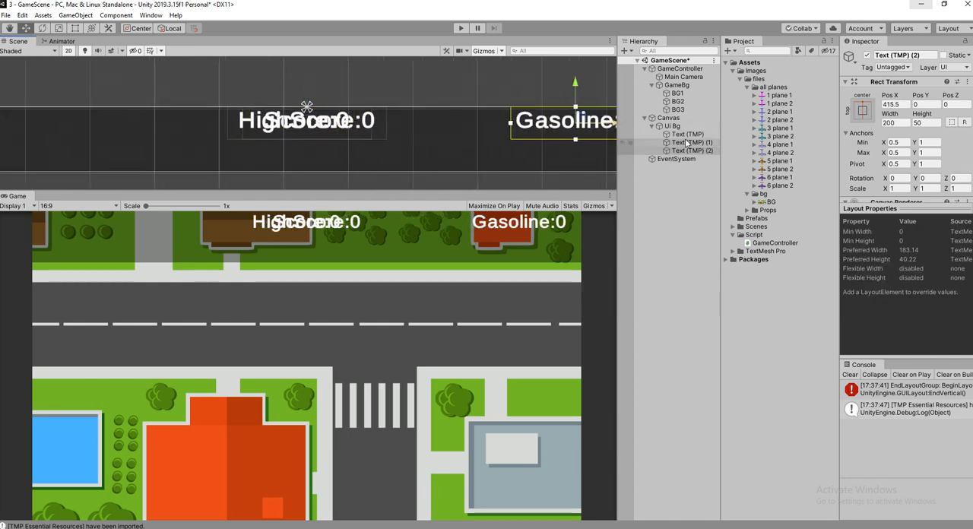
click(688, 134)
drag(354, 125, 68, 142)
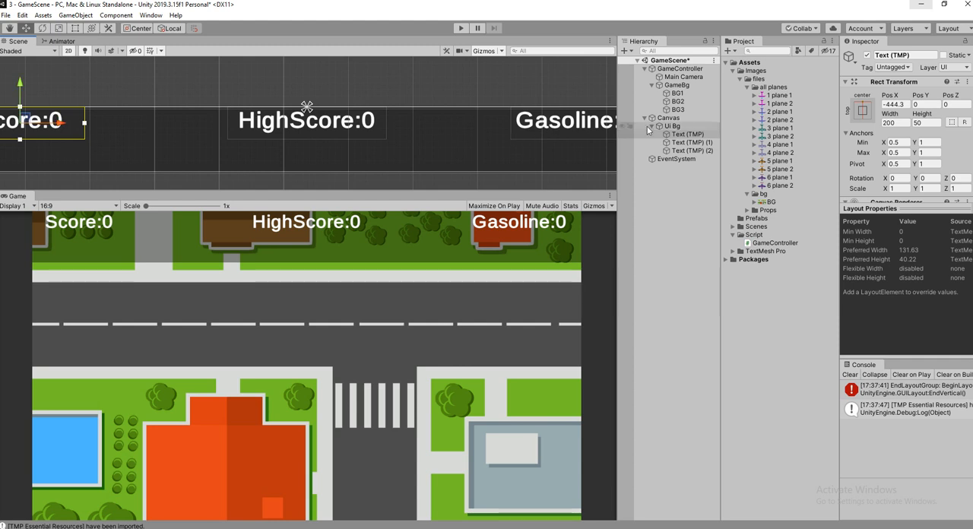
Set the Ui Bg image color to black 000000 with an alpha of 208.
click(671, 125)
scroll(908, 114, down, 3)
click(916, 112)
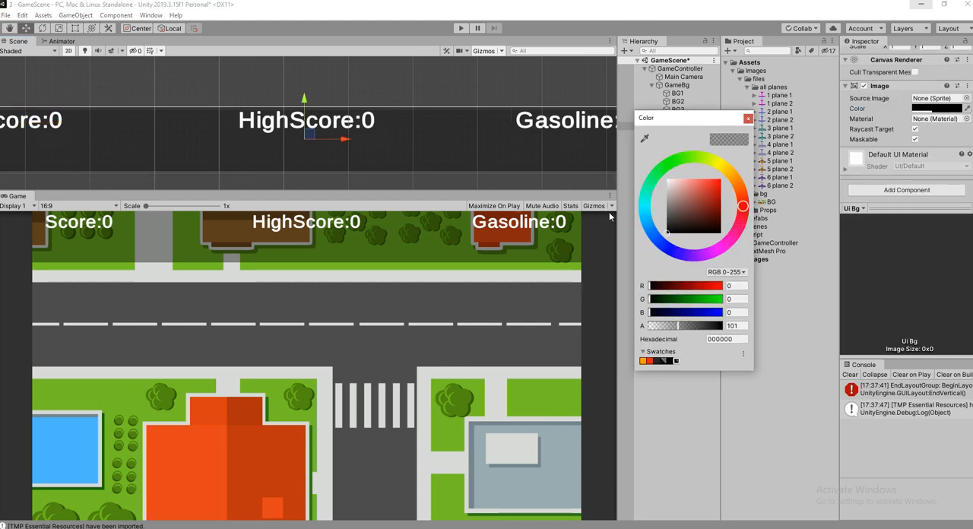
drag(685, 212, 681, 229)
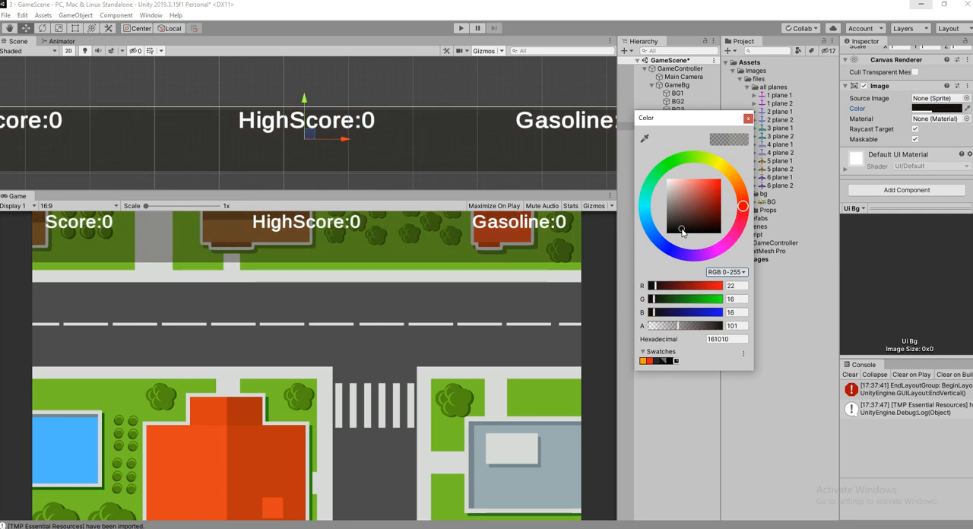
drag(700, 327, 707, 330)
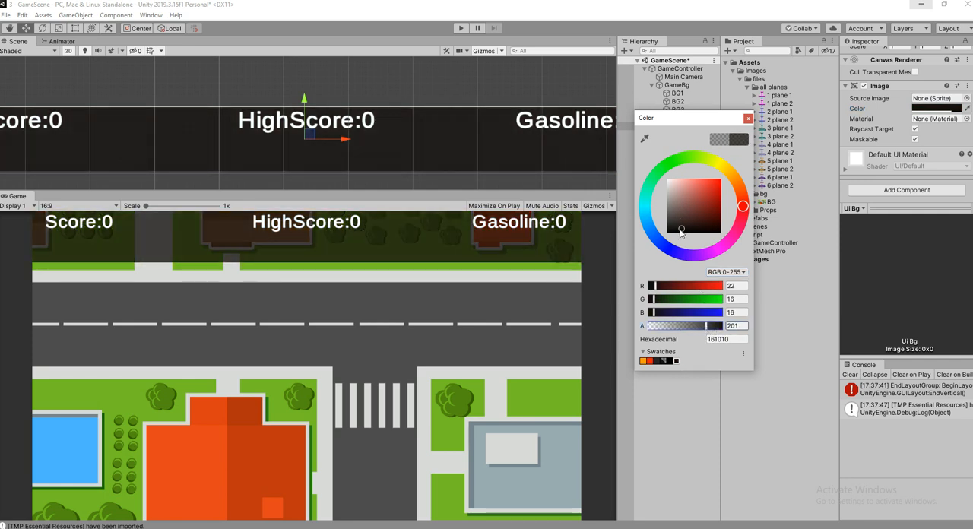
drag(677, 191, 667, 232)
click(651, 206)
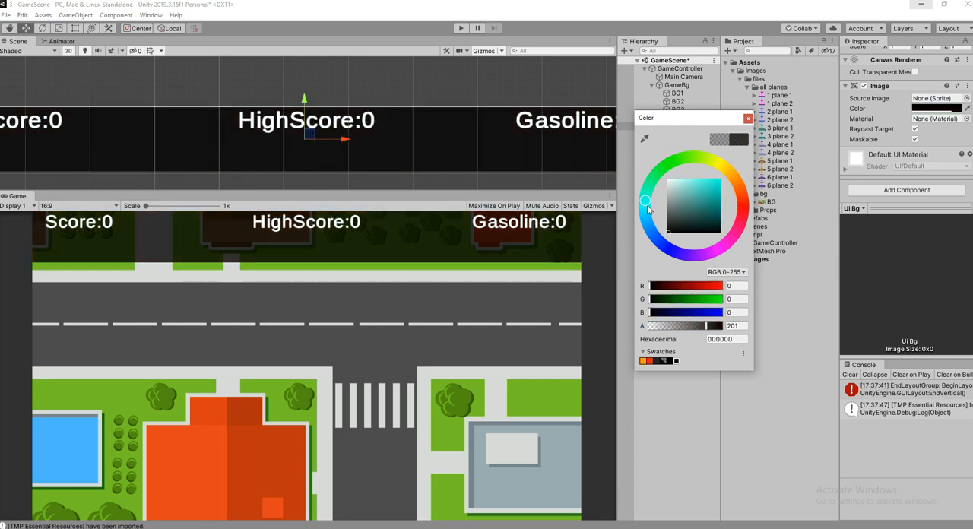
drag(687, 333, 709, 331)
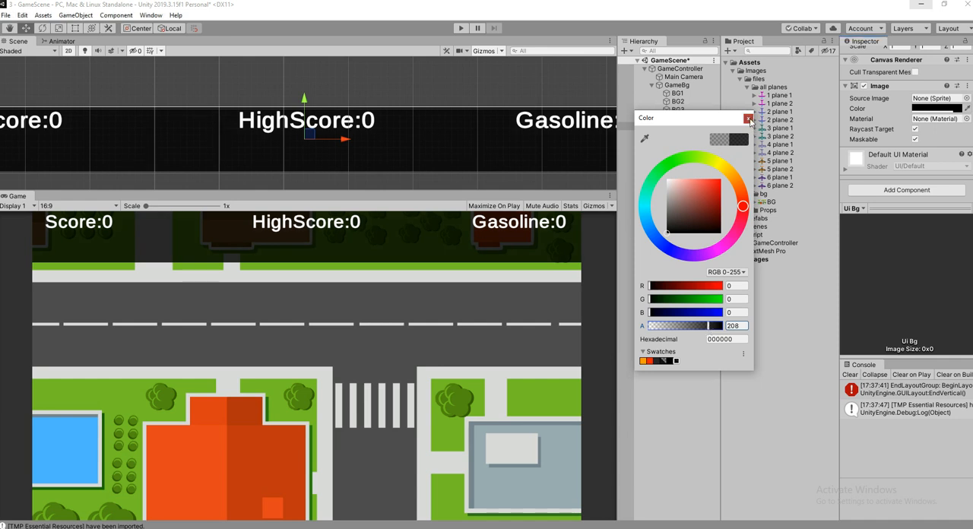
click(750, 120)
Move the three text objects out of Ui Bg so they sit directly under Canvas.
click(684, 134)
shift+click(688, 151)
drag(697, 138, 672, 124)
Raise the lower edge of Ui Bg with the Rect tool to reduce the bar's height to 50.
click(672, 150)
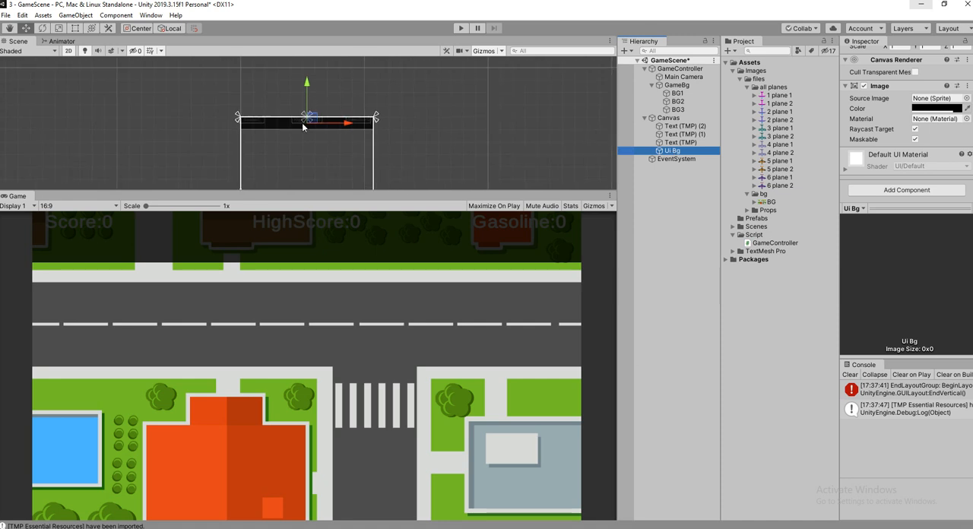
click(77, 29)
scroll(262, 118, up, 4)
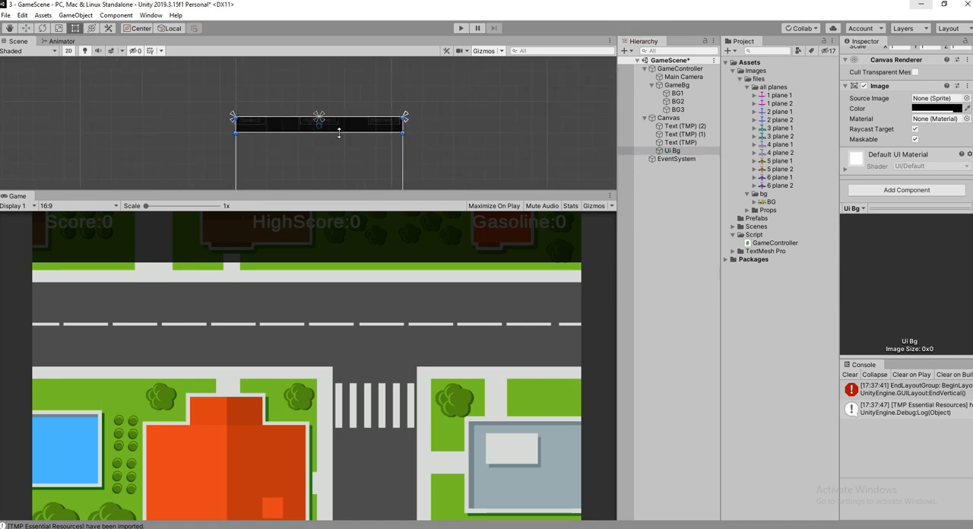
drag(339, 132, 341, 124)
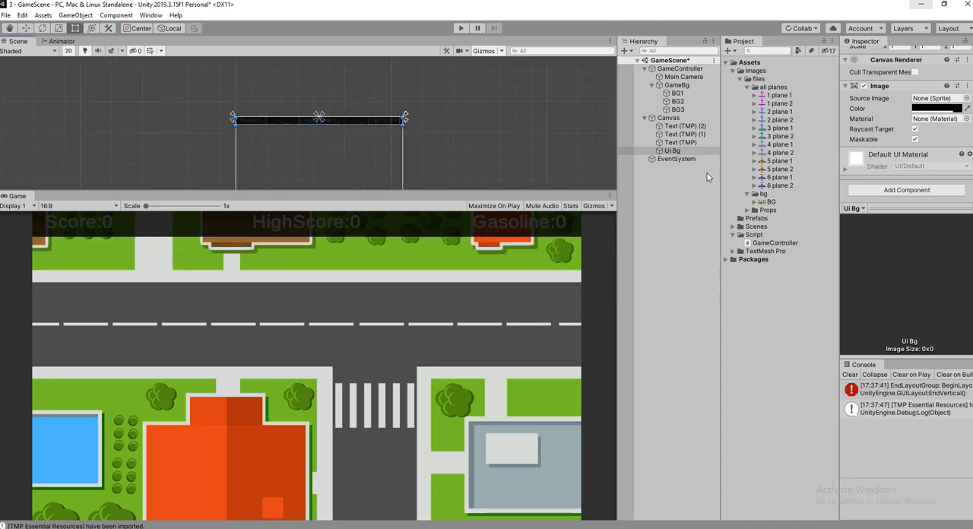
Make the three text objects children of Ui Bg again.
click(680, 125)
shift+click(681, 142)
drag(680, 142, 683, 151)
click(680, 127)
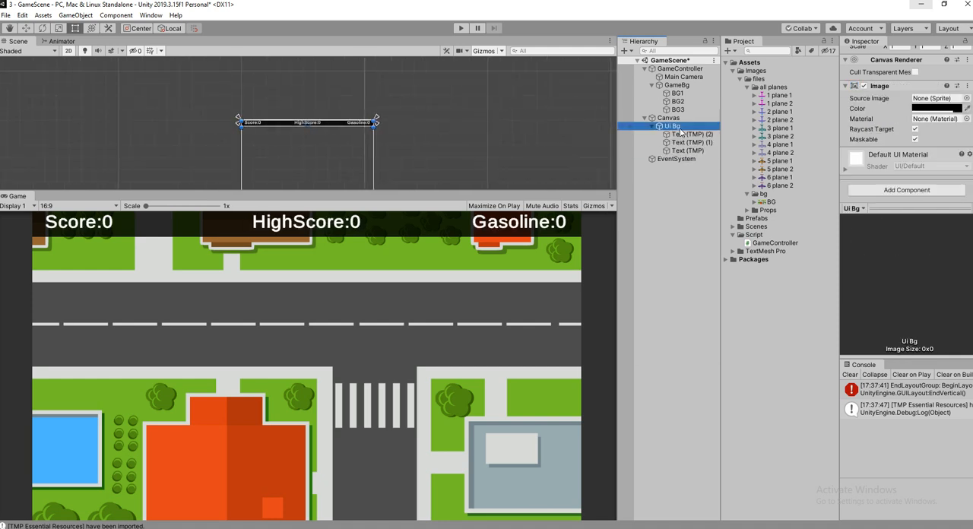
Rename the gasoline text object as GasolineText.
double_click(701, 134)
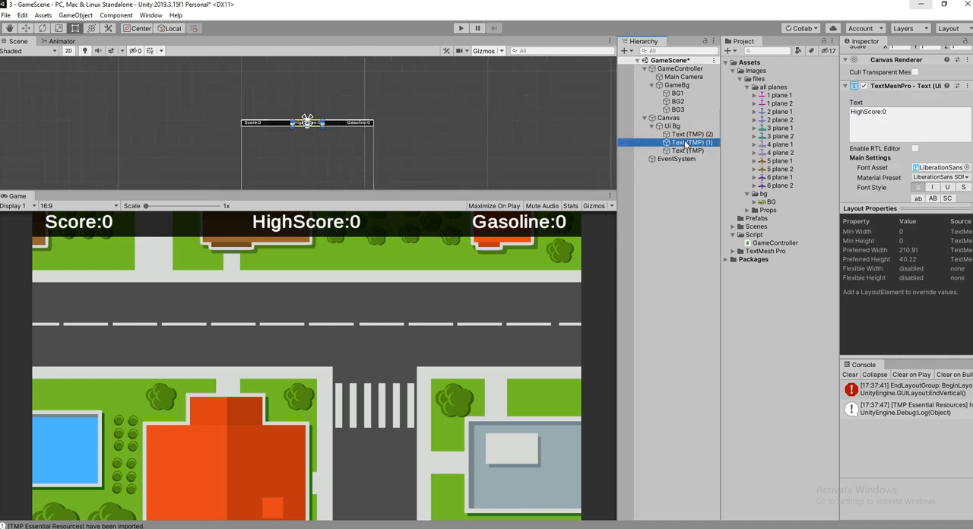
scroll(915, 102, up, 3)
click(920, 57)
text(0)
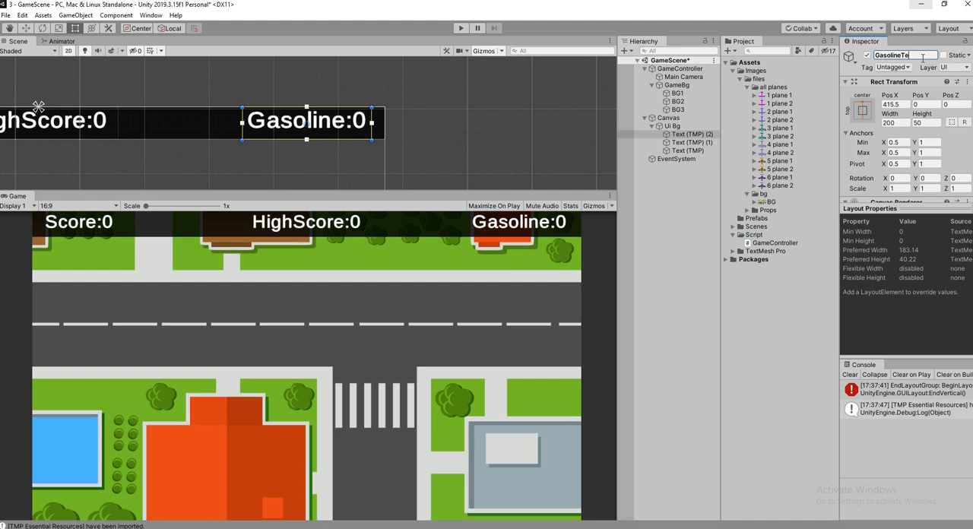
text(t)
key(Return)
Rename the high score text object as HighscoreText.
double_click(692, 142)
click(907, 55)
text(H)
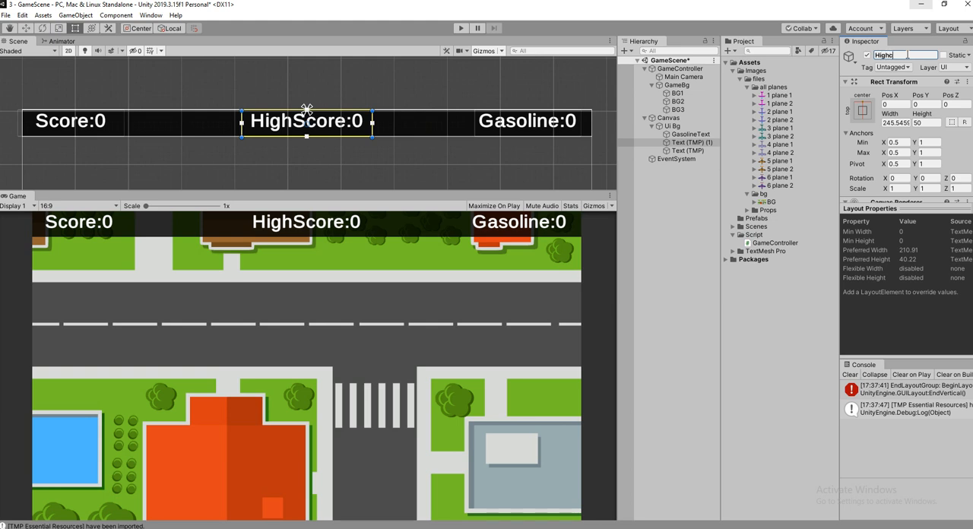
text(ighscoreText)
key(Return)
Rename the score text object as ScoreText.
double_click(687, 150)
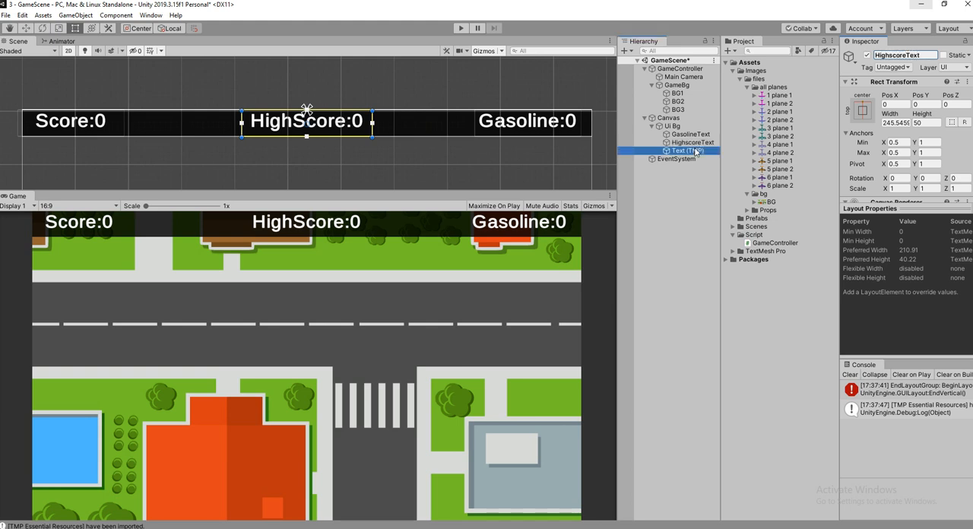
click(921, 54)
text(S)
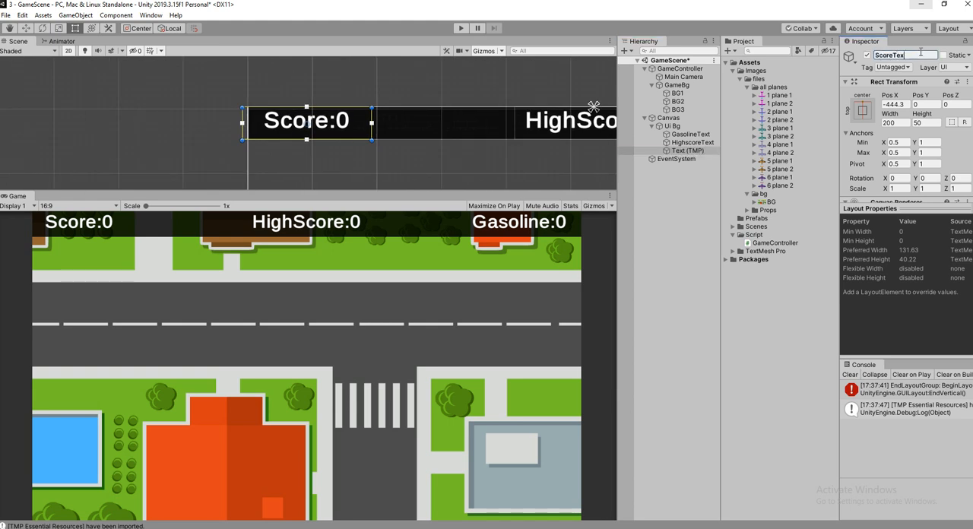
key(Return)
Move ScoreText slightly right to X -436.6 so it lines up with the bar's left edge.
key(w)
scroll(335, 135, up, 1)
drag(347, 123, 355, 124)
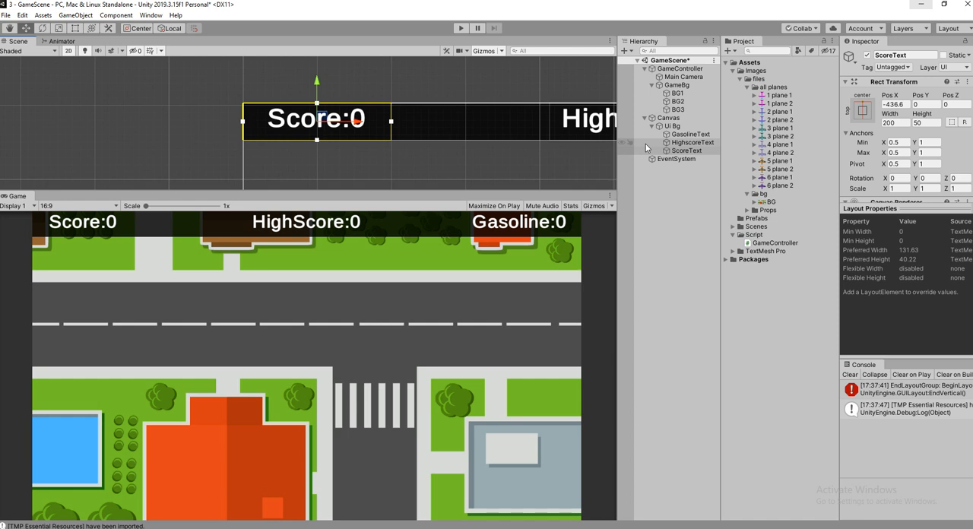
Frame the UI bar and the BG1 background in the scene to view the stacked background tiles.
double_click(672, 126)
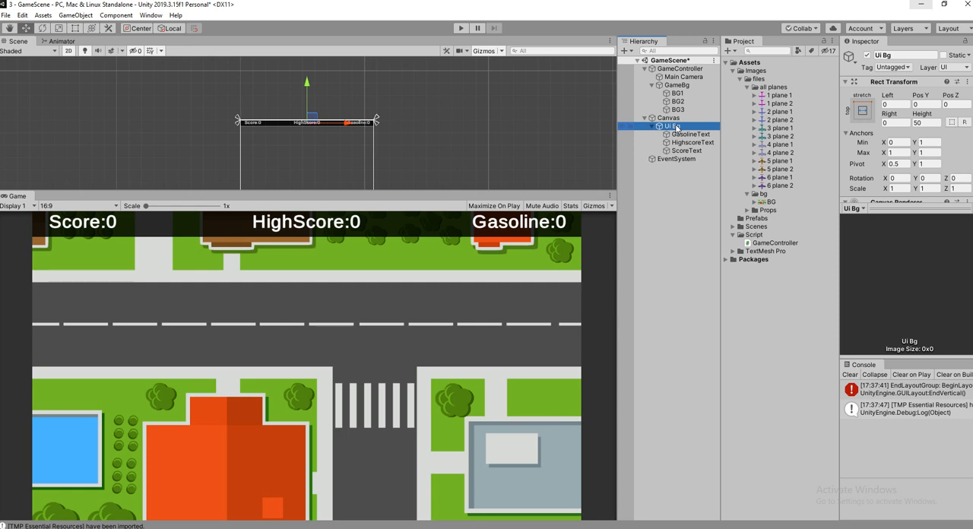
double_click(676, 93)
scroll(504, 122, down, 5)
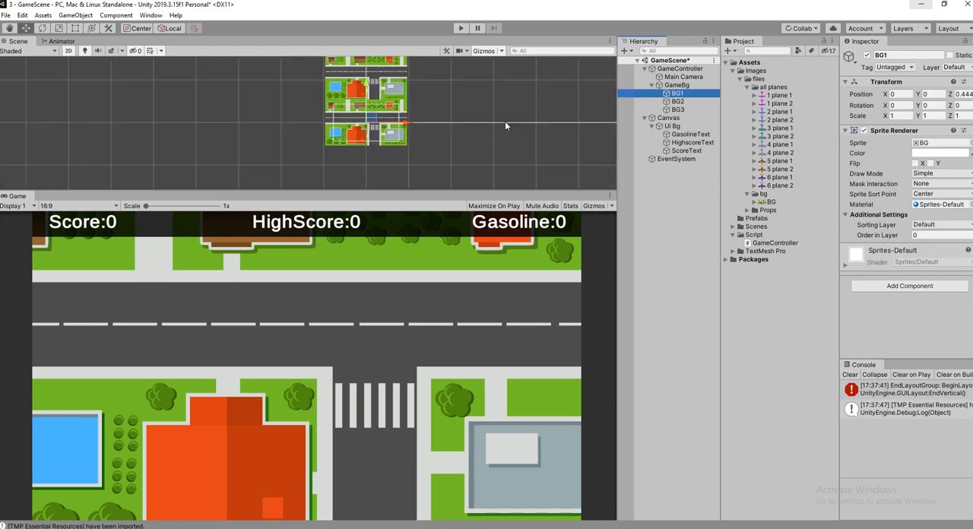